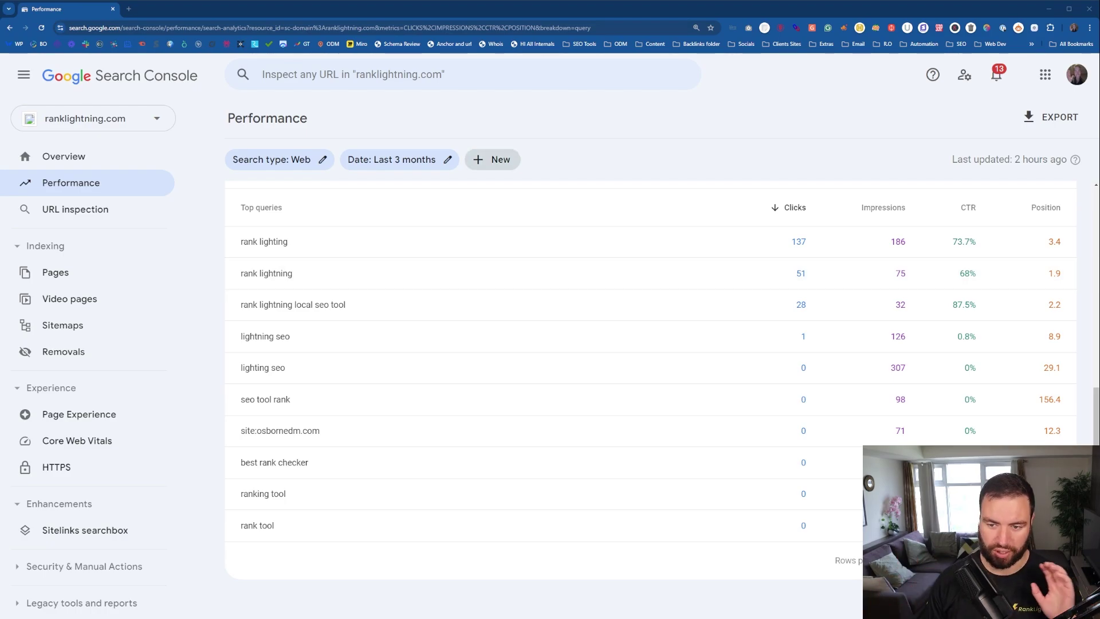
Open the Date range settings for the ranklightning.com report, currently Last 3 months (2024/05/17–2024/08/16).
scroll(650, 326, "up", 6)
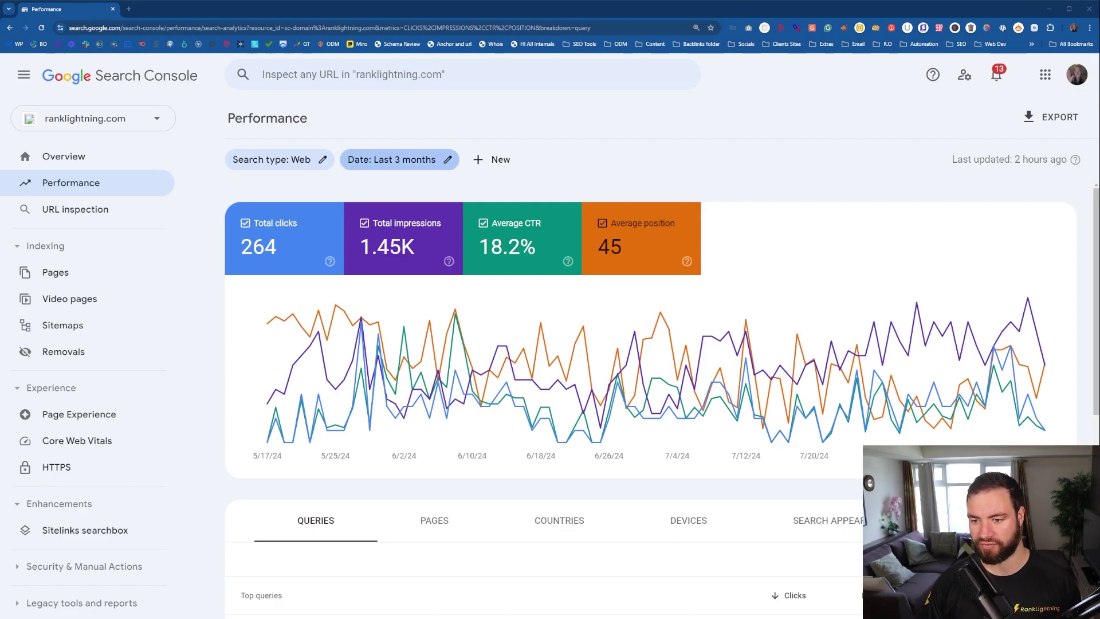
left_click(440, 160)
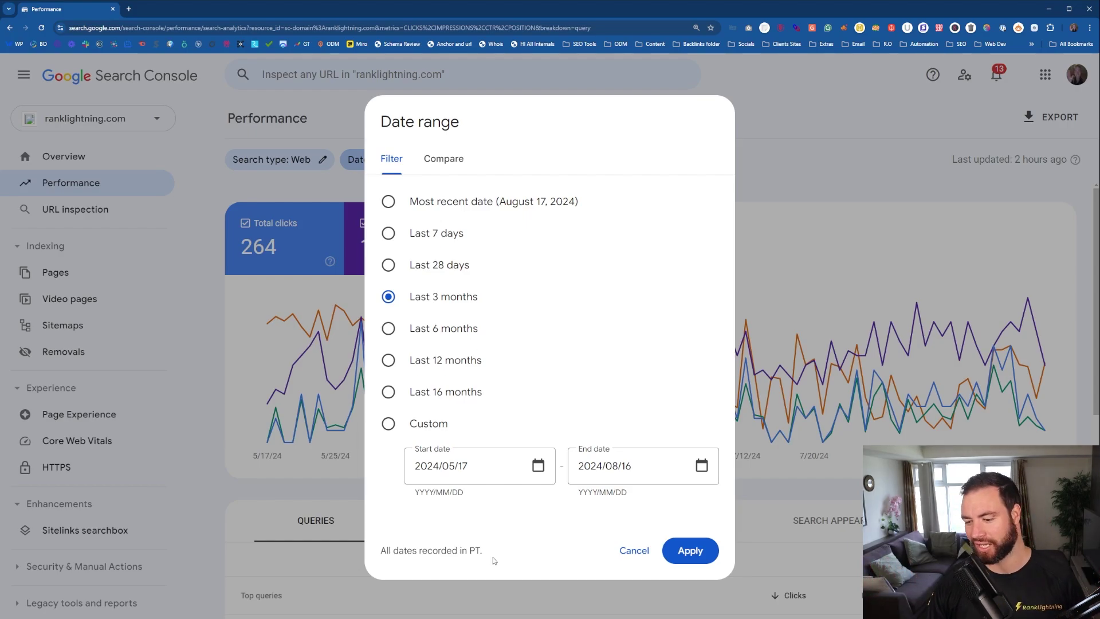
Close the date range dialog unchanged and look through the Top queries table.
left_click(634, 551)
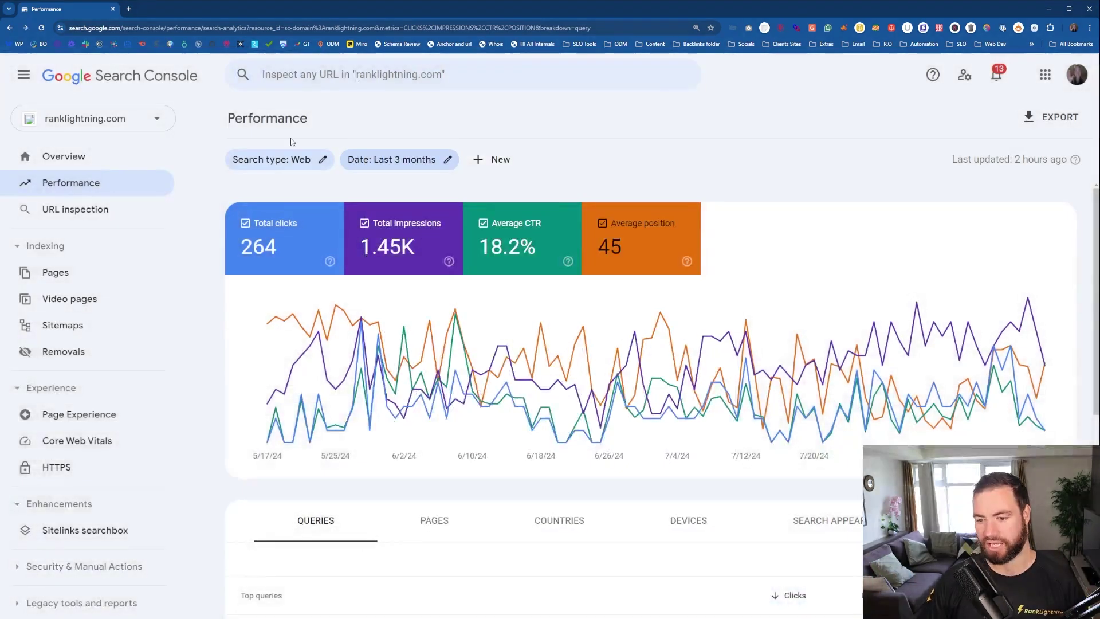
scroll(656, 250, "down", 5)
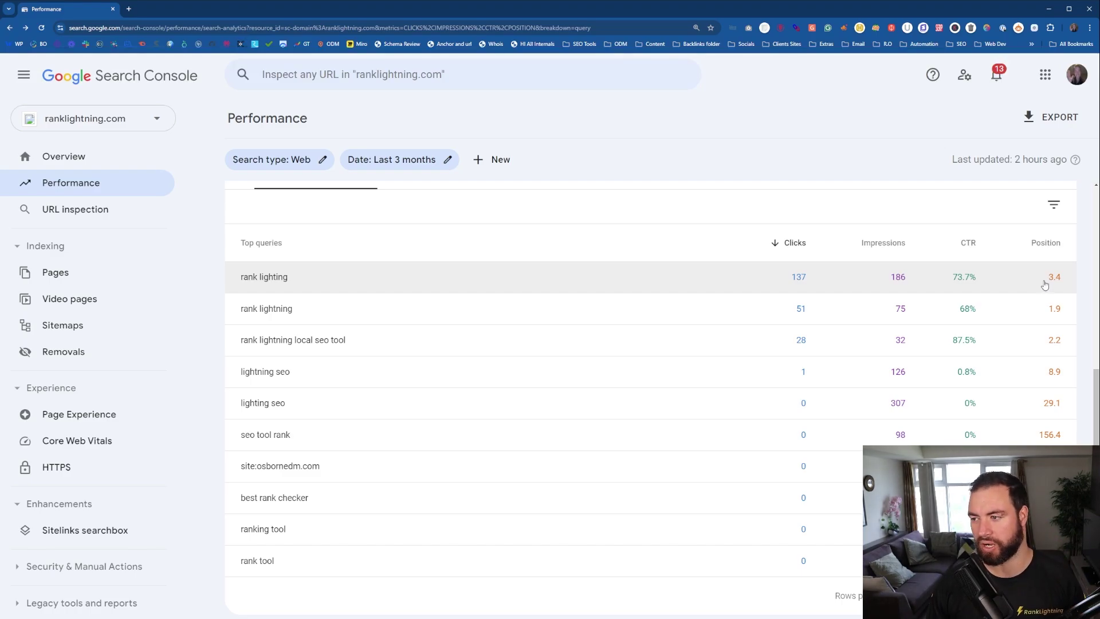
scroll(822, 408, "up", 5)
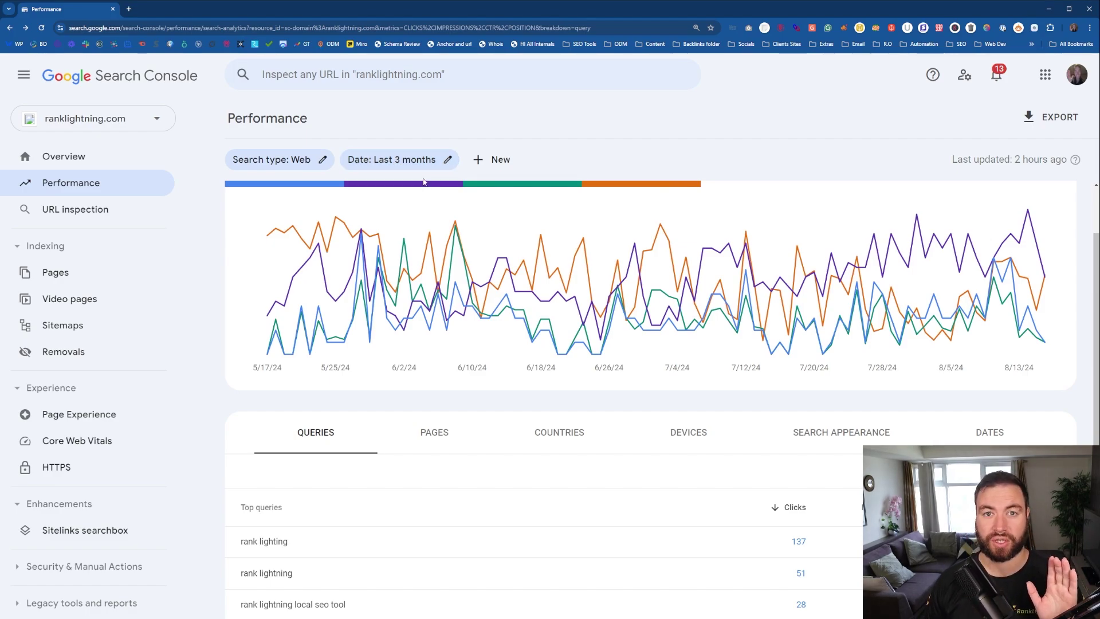
Export the report to Google Sheets, review the Pages through Filters sheets, then return to Search Console.
left_click(1045, 117)
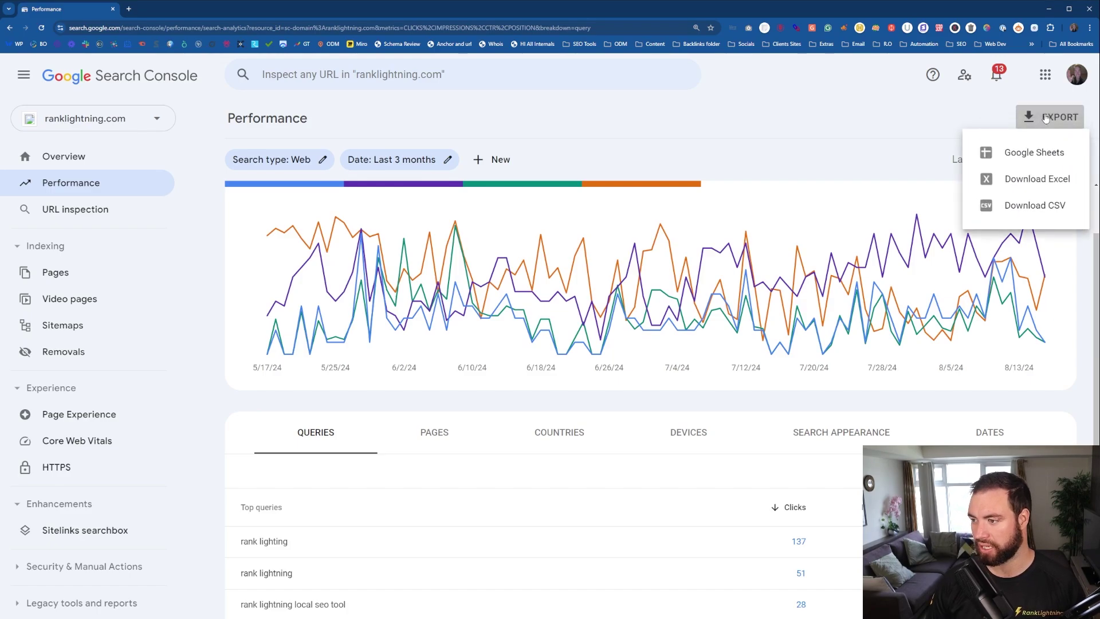
left_click(1048, 153)
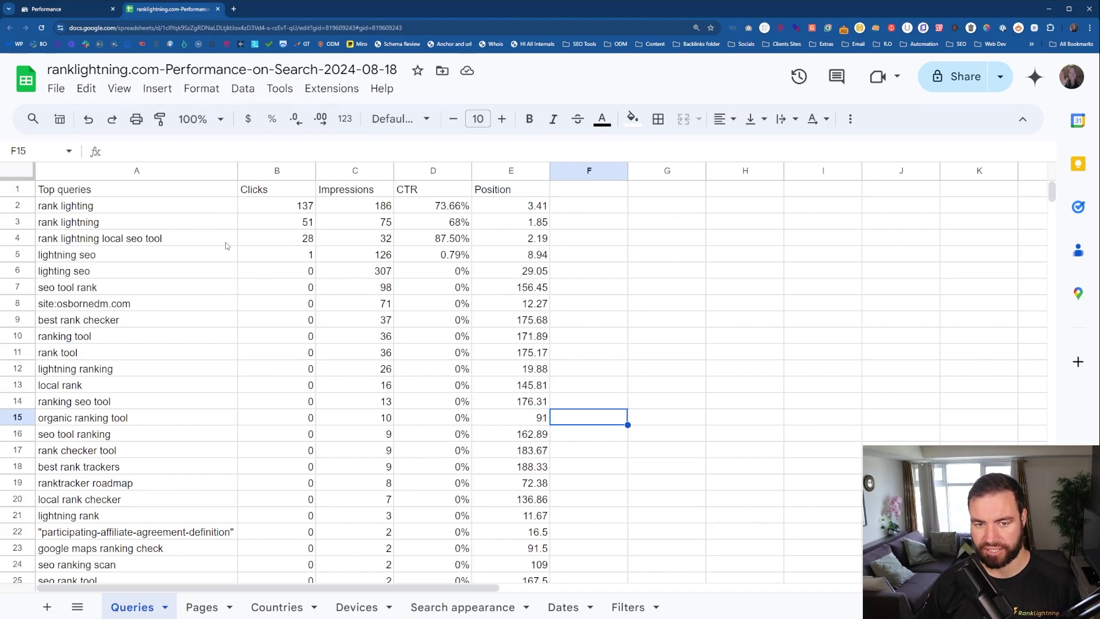
left_click(217, 608)
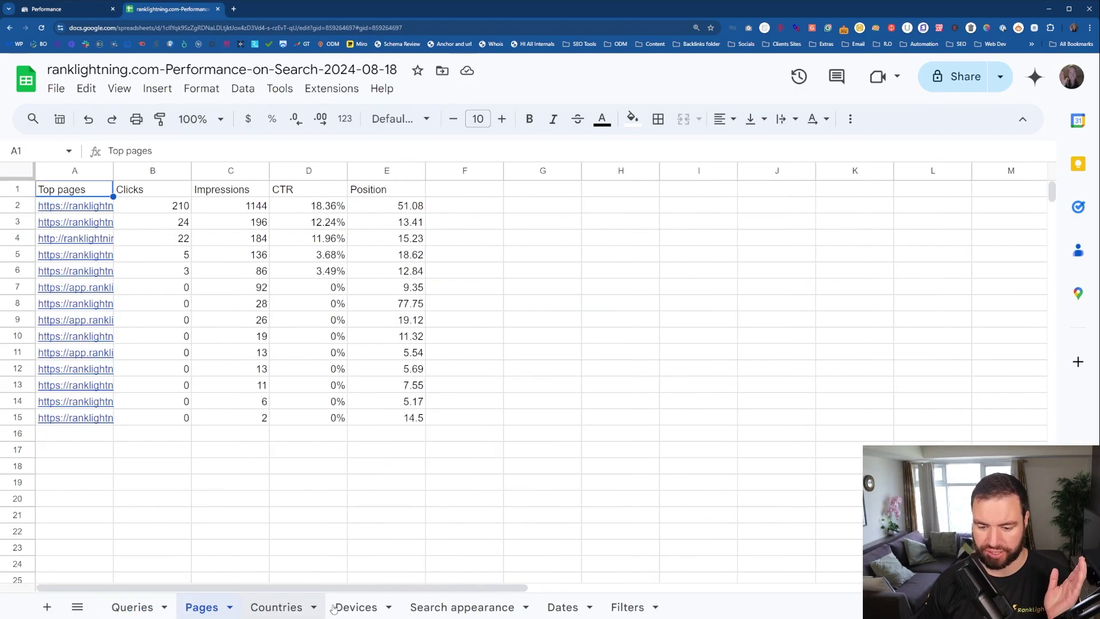
left_click(277, 607)
left_click(356, 607)
left_click(450, 609)
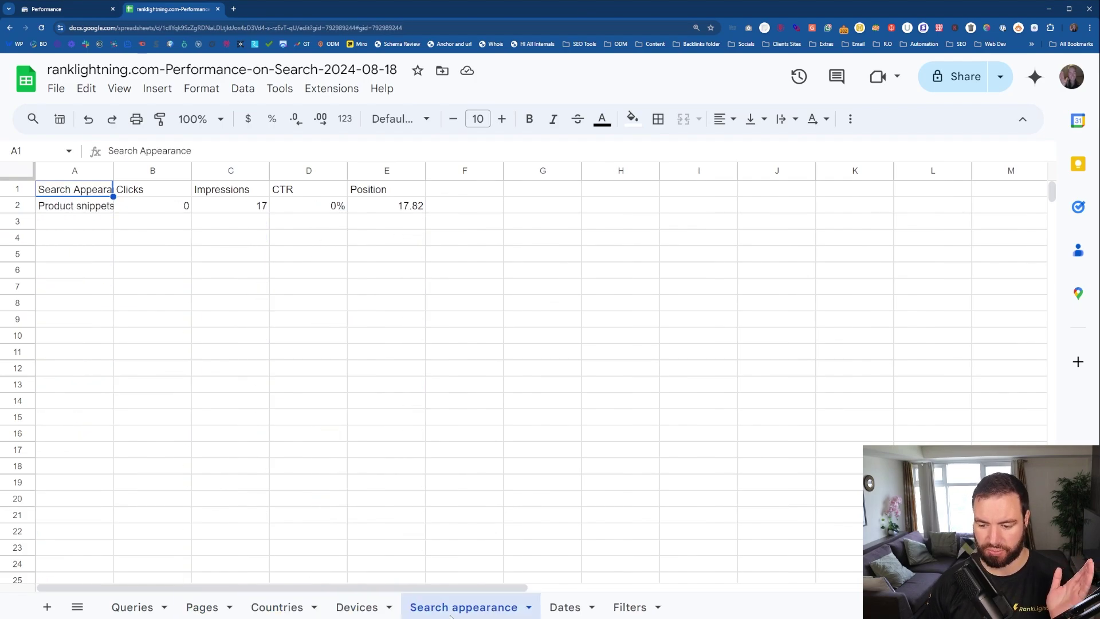
left_click(564, 608)
left_click(643, 610)
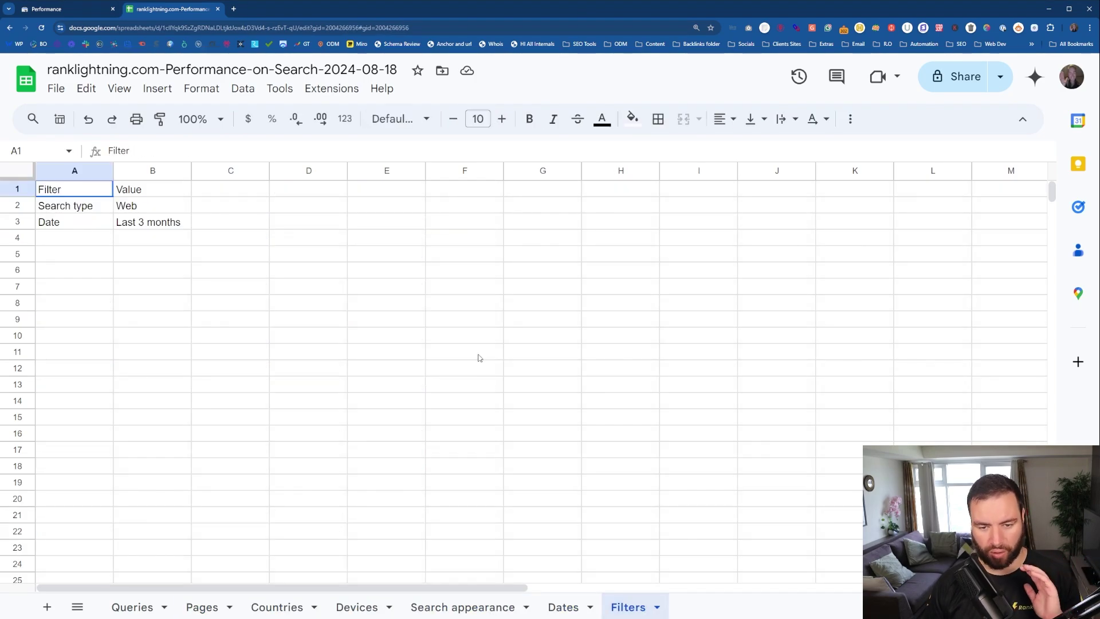
left_click(128, 226)
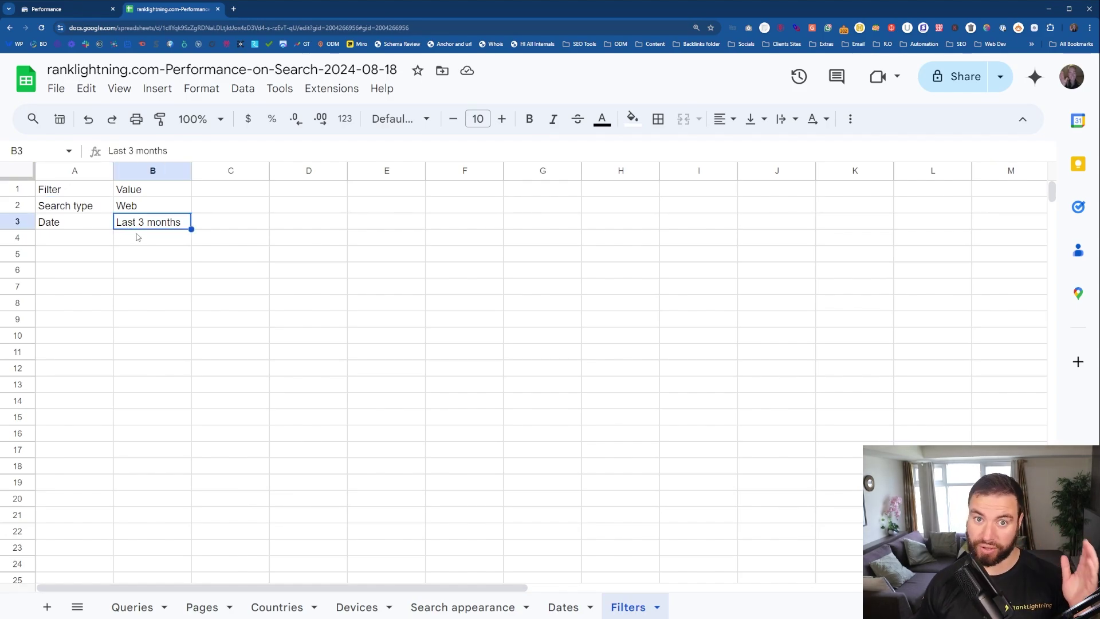
left_click(81, 17)
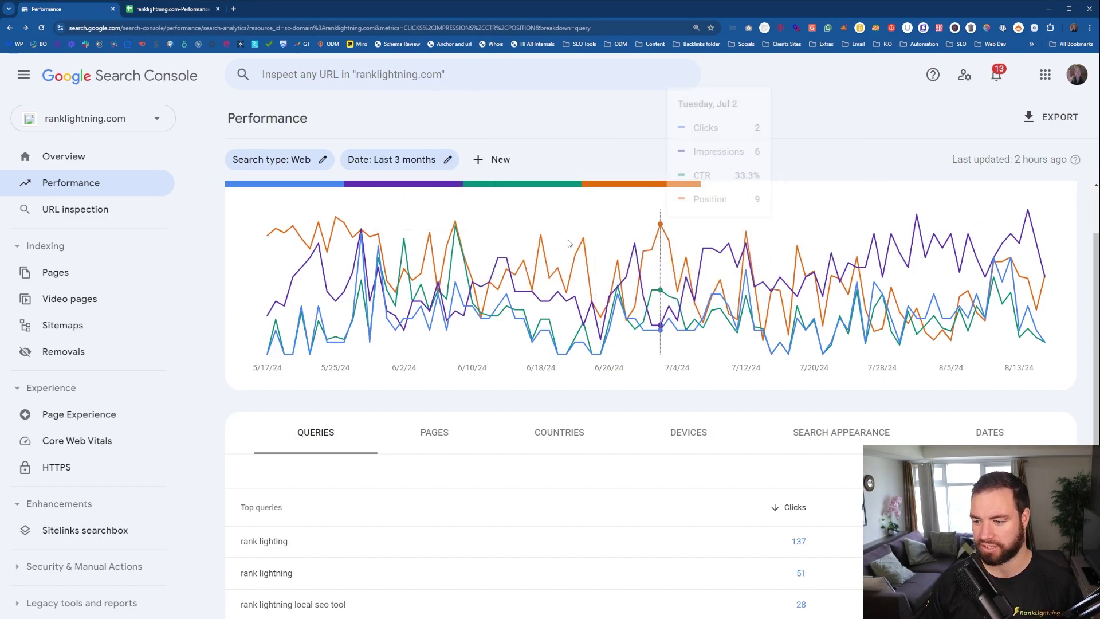
View the report's Pages, Countries, Devices and Search appearance breakdowns in turn.
left_click(447, 435)
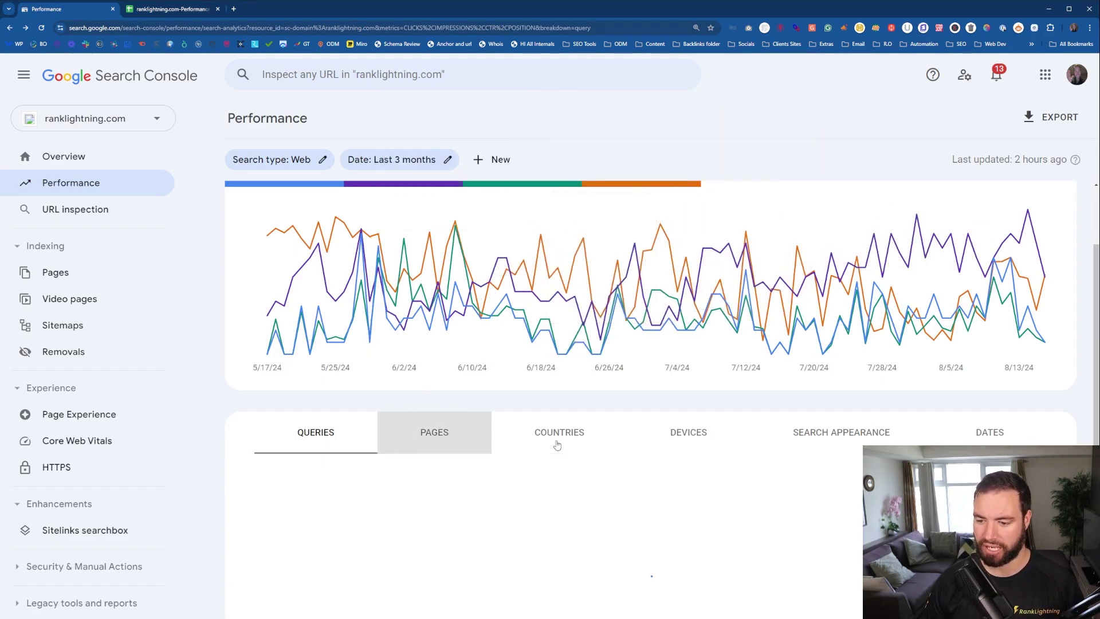
left_click(555, 437)
left_click(687, 434)
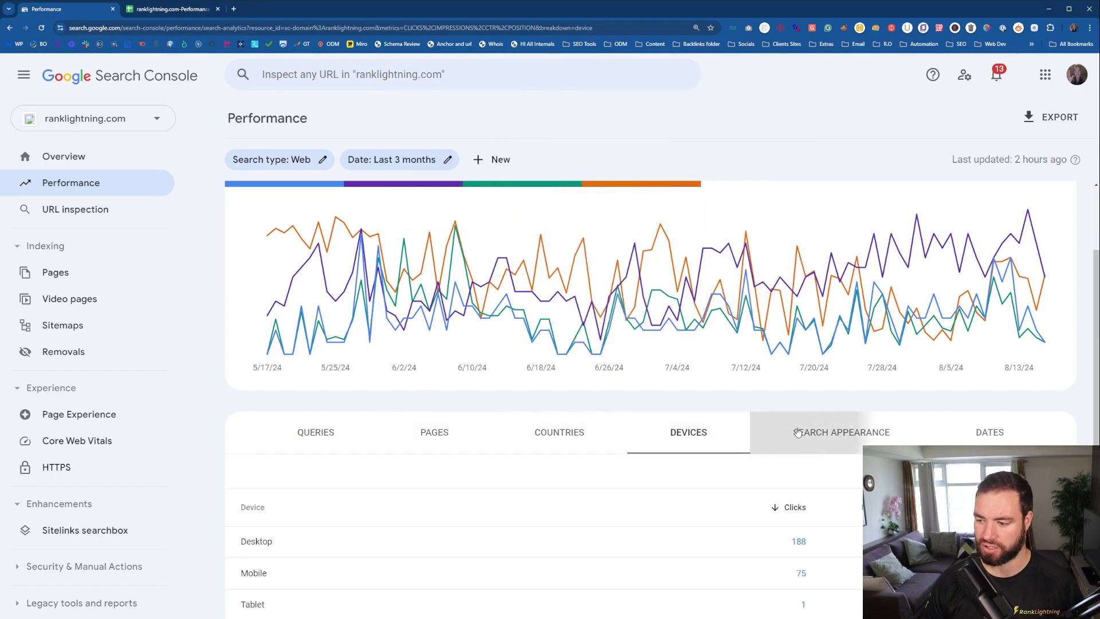
left_click(791, 433)
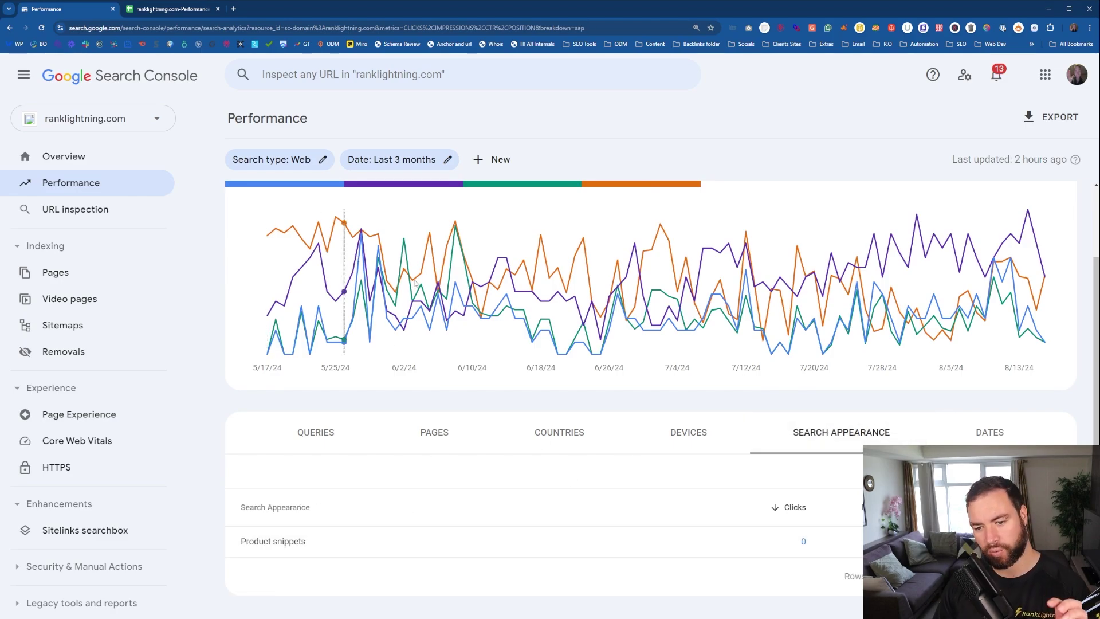
mouse_move(428, 296)
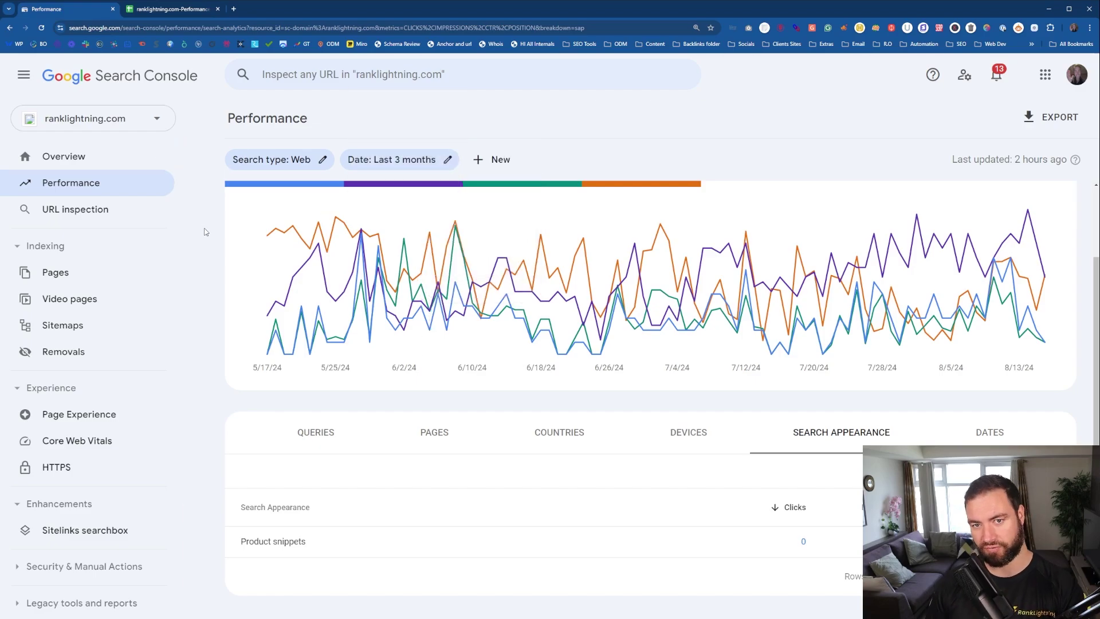
Back in the exported spreadsheet, open the Queries sheet and scroll through its rows.
left_click(160, 8)
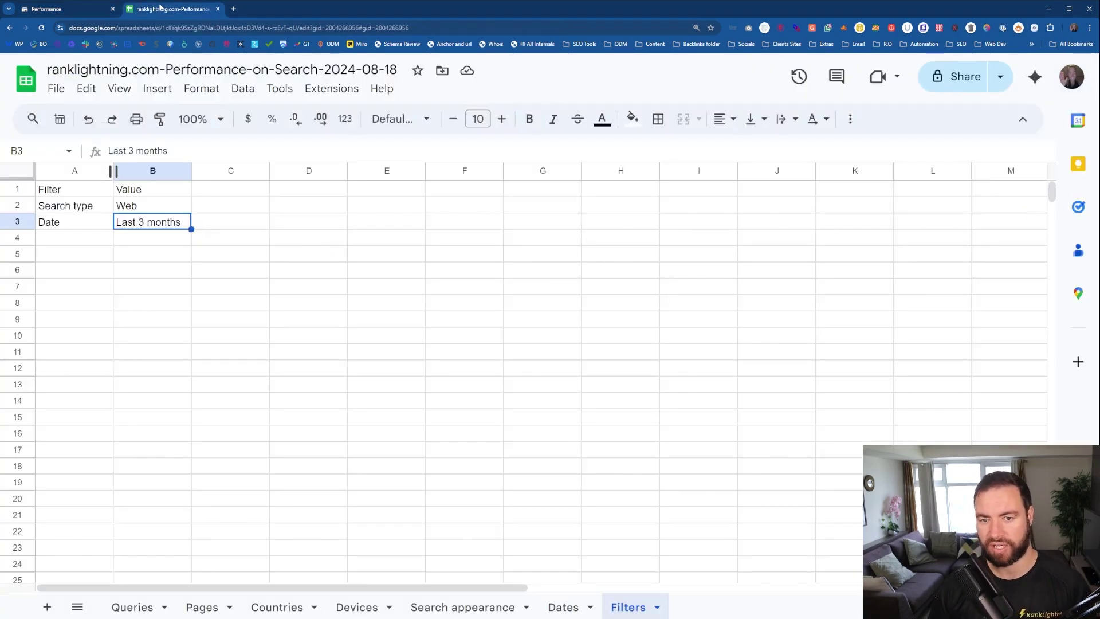
left_click(126, 606)
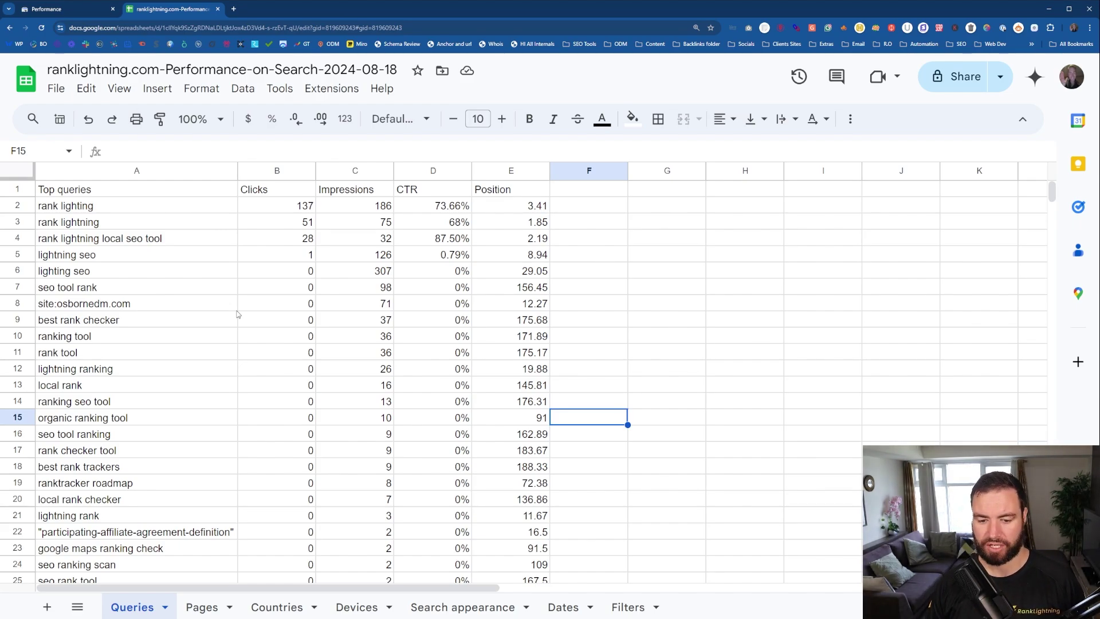
scroll(226, 317, "down", 4)
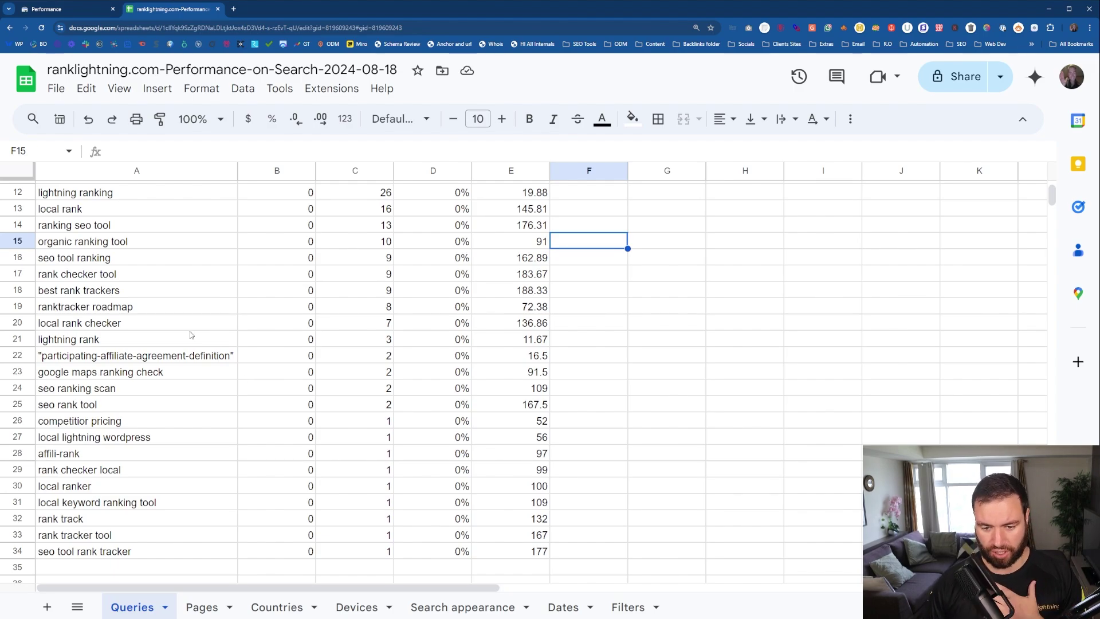
scroll(370, 220, "up", 4)
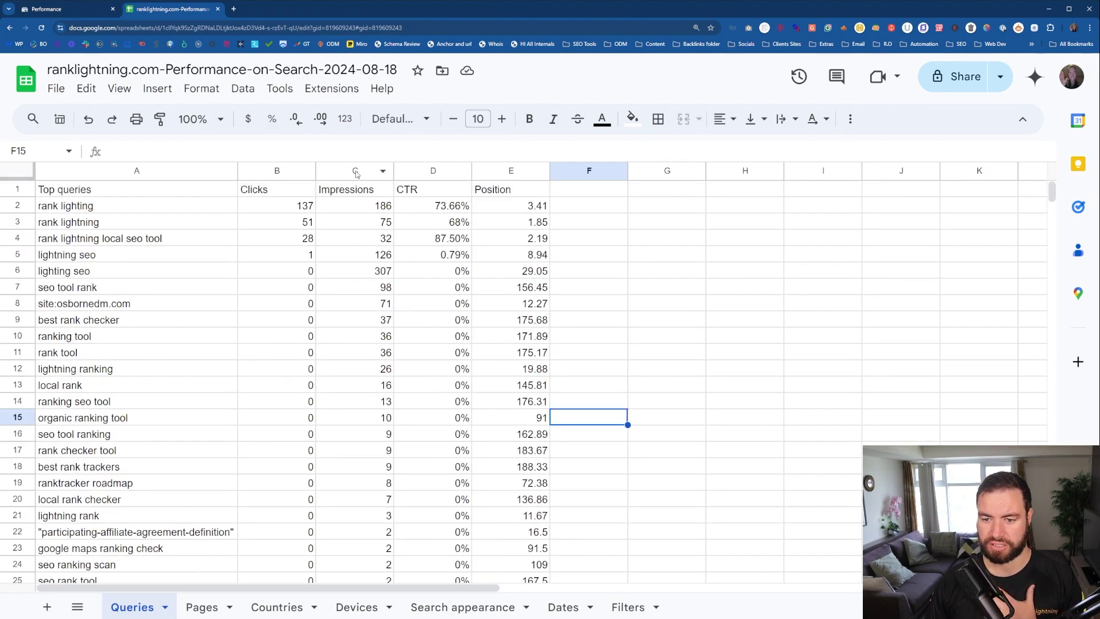
left_click(356, 172)
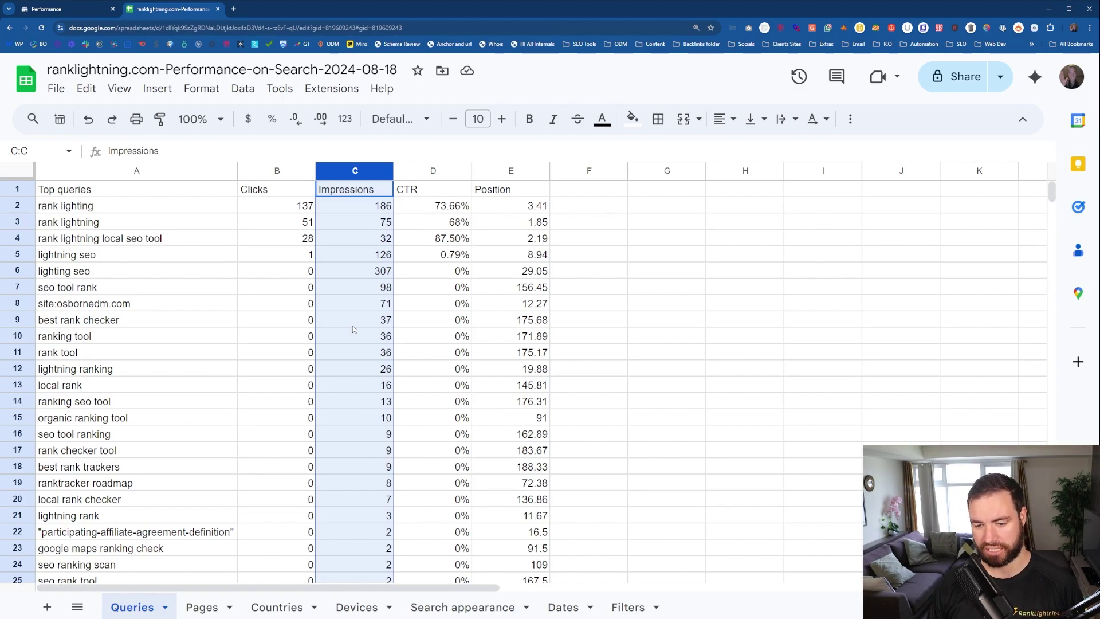
scroll(352, 329, "down", 4)
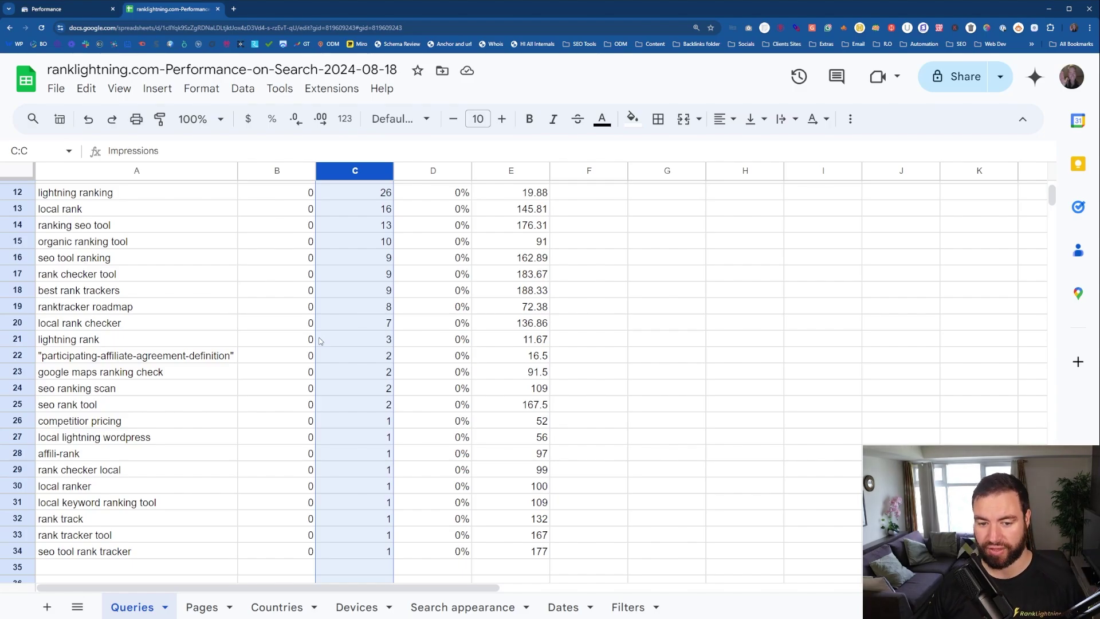
left_click(138, 274)
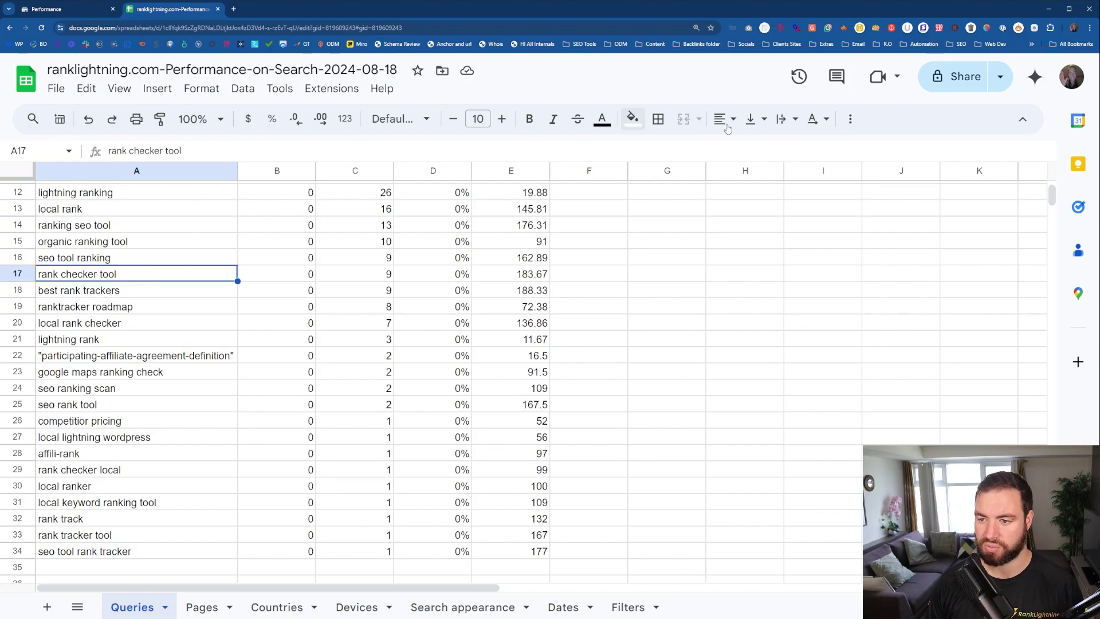
Fill cells A17 and A18 ('best rank trackers') yellow.
left_click(633, 118)
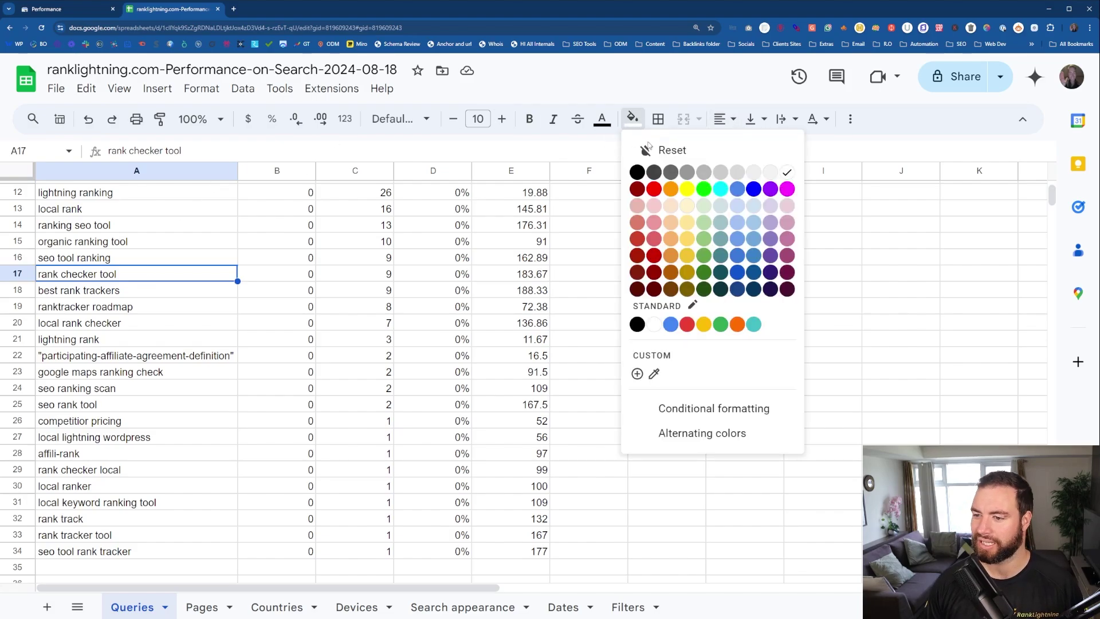
left_click(687, 189)
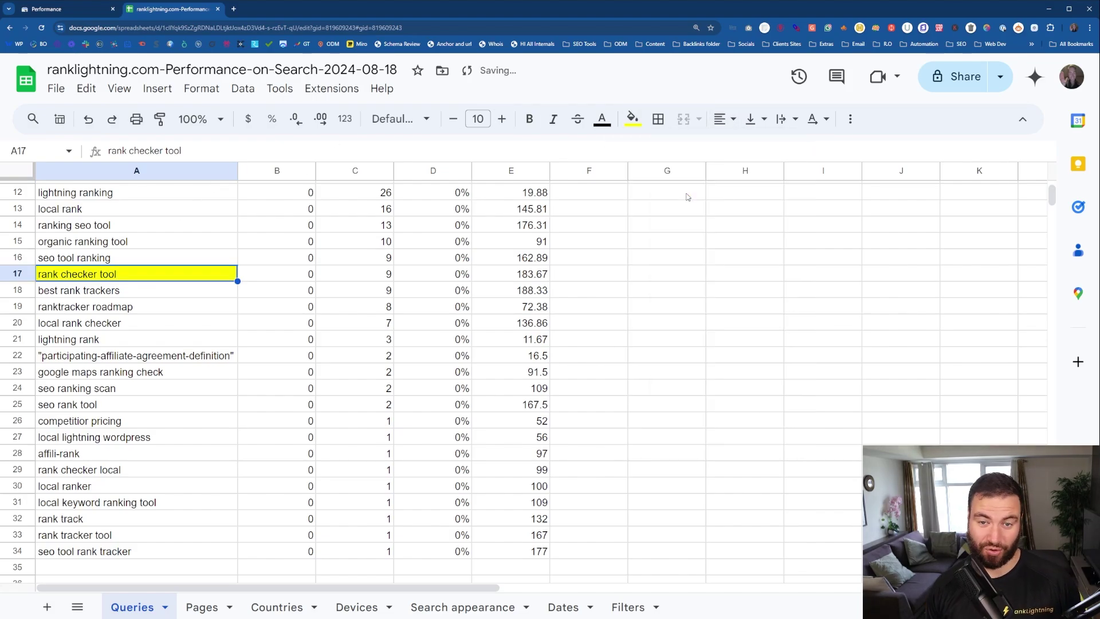
left_click(161, 297)
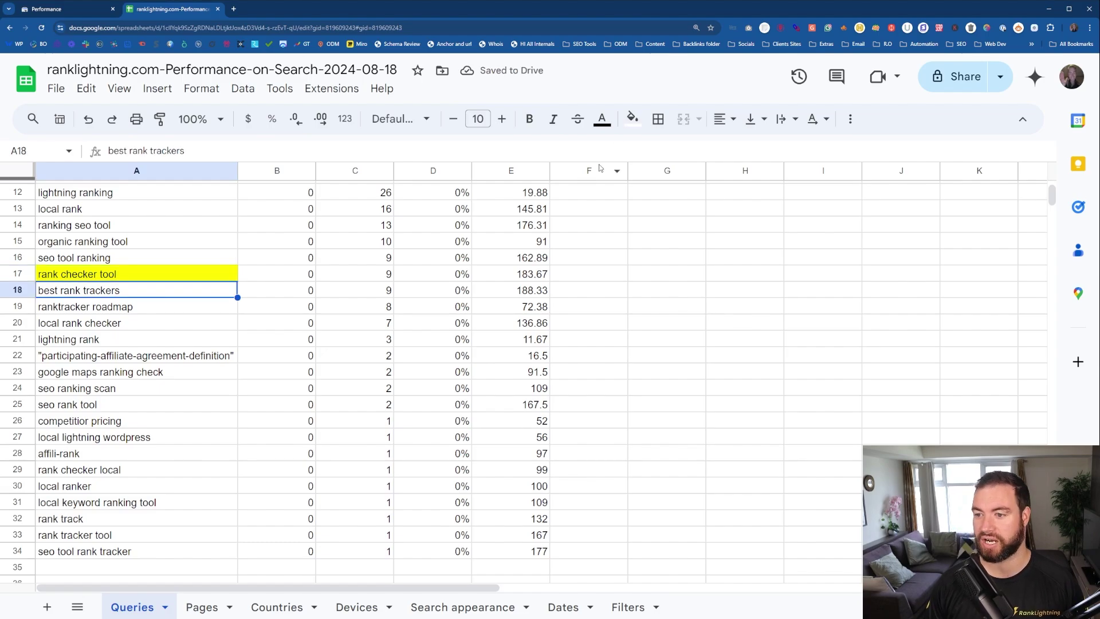
left_click(632, 118)
left_click(686, 190)
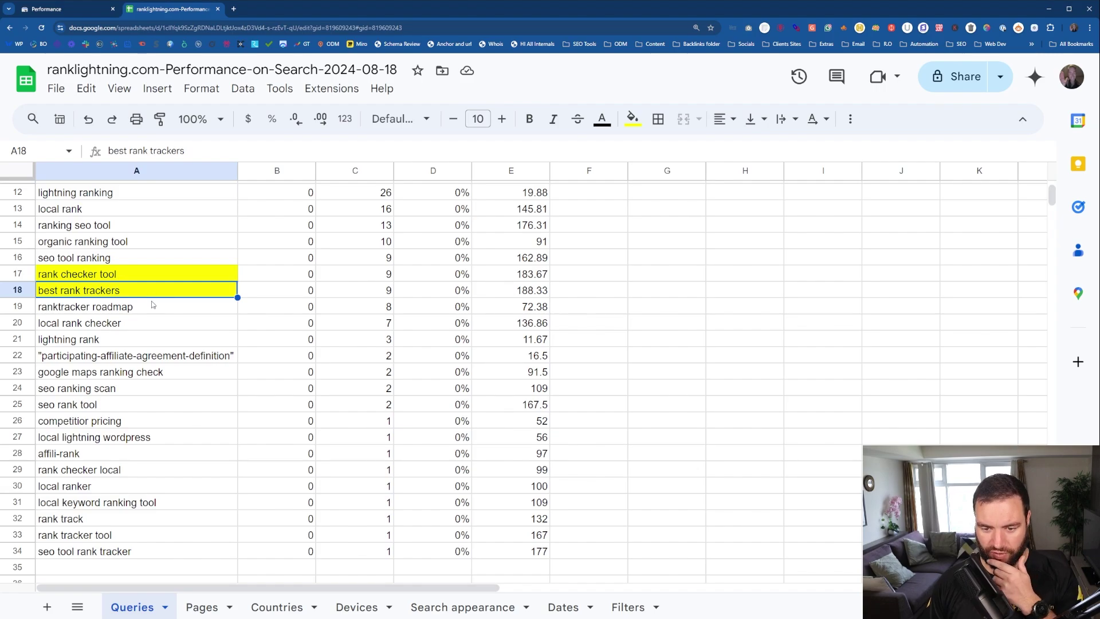
Fill the 'google maps ranking check' query yellow.
scroll(144, 315, "down", 2)
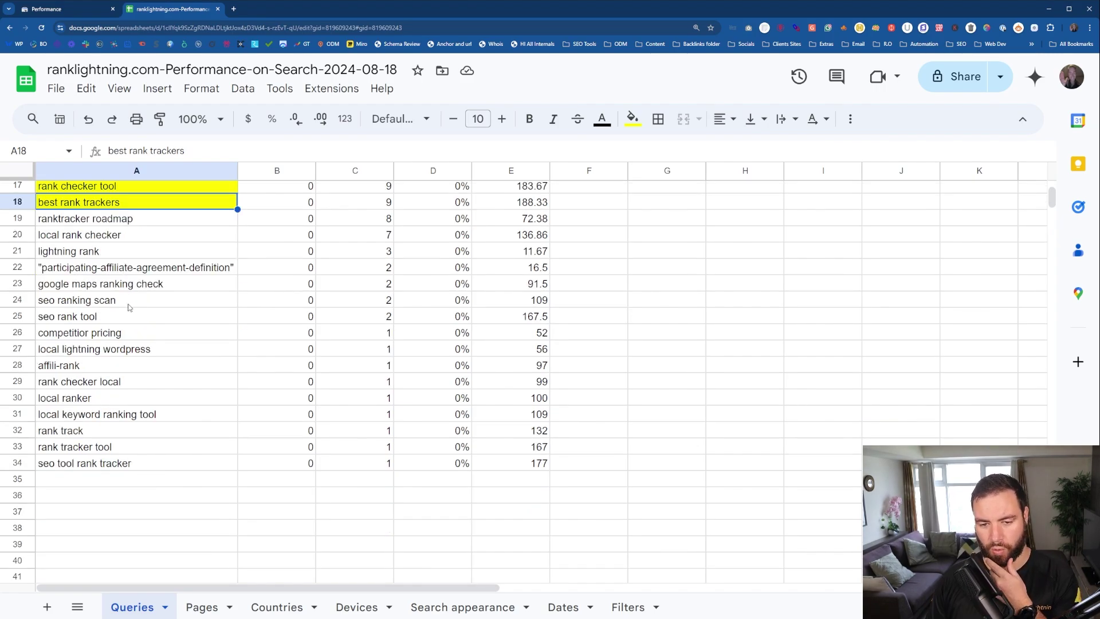
scroll(130, 301, "up", 2)
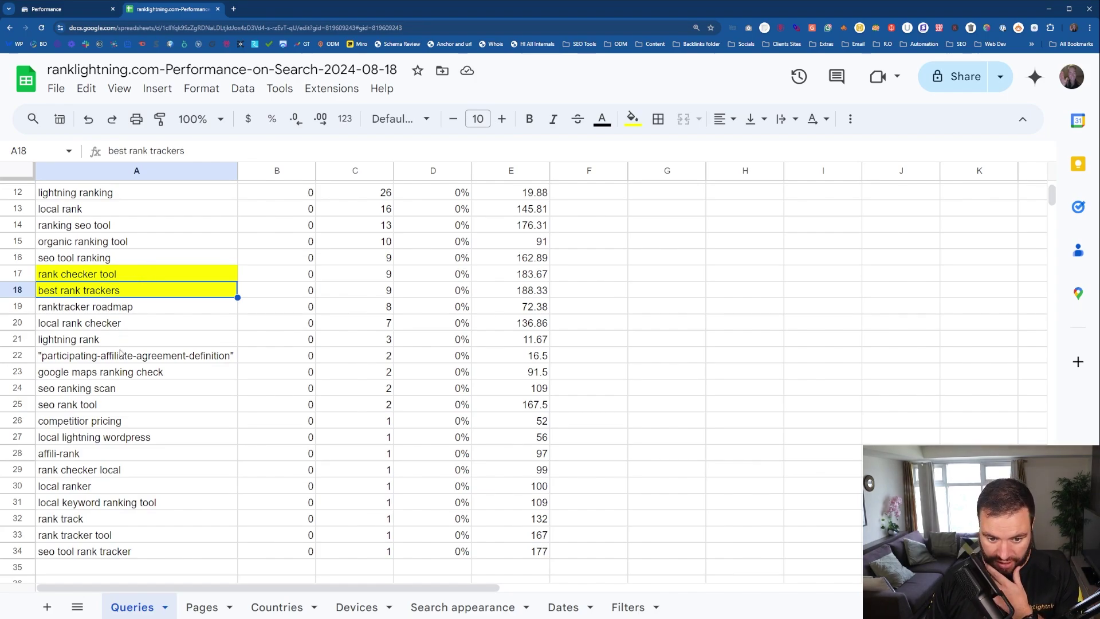
left_click(131, 372)
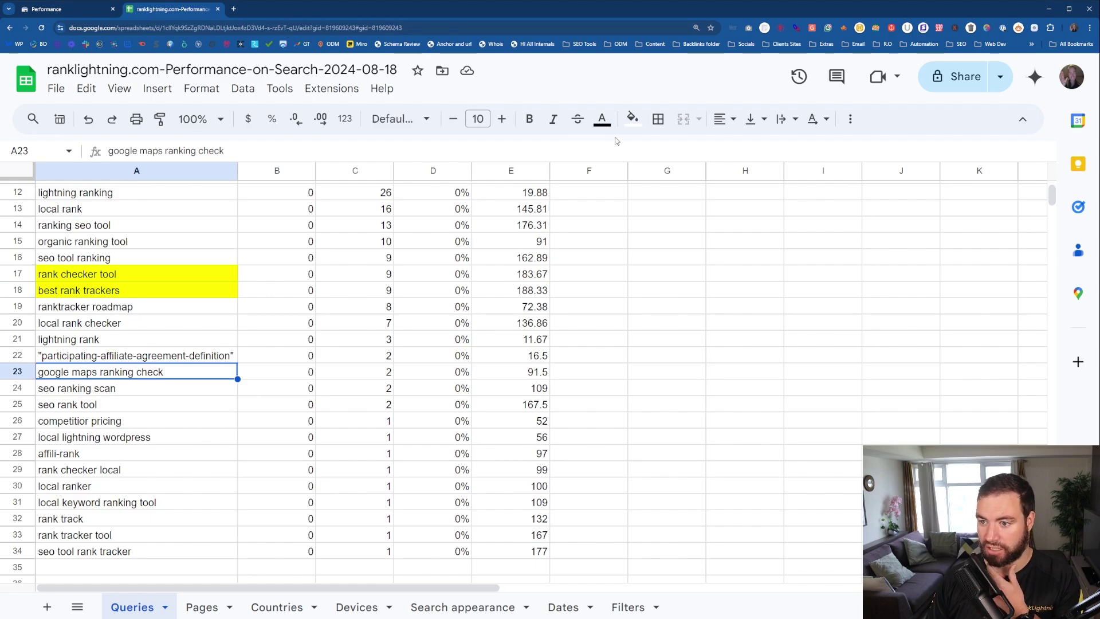
left_click(638, 122)
left_click(687, 189)
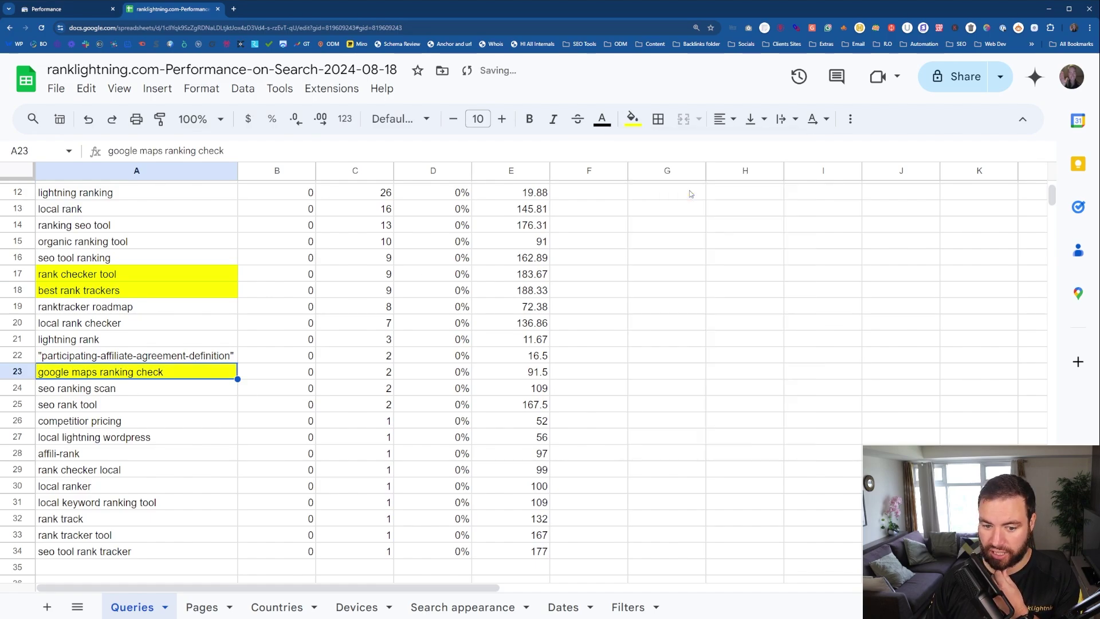
Skip past the seo and pricing queries and fill 'rank checker local' yellow.
left_click(126, 392)
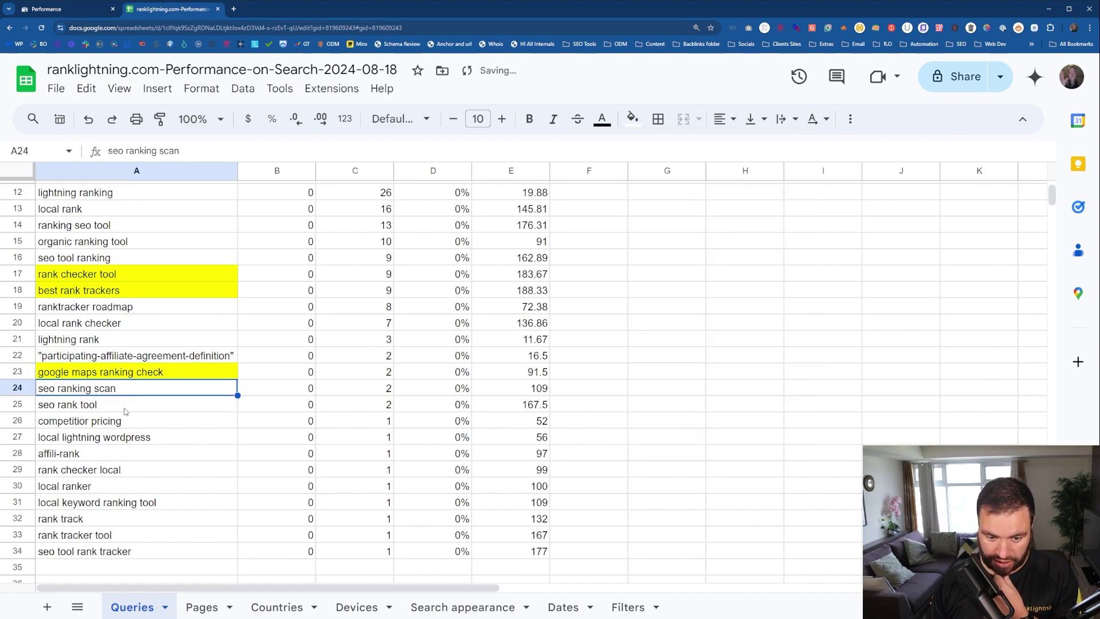
left_click(125, 407)
left_click(138, 422)
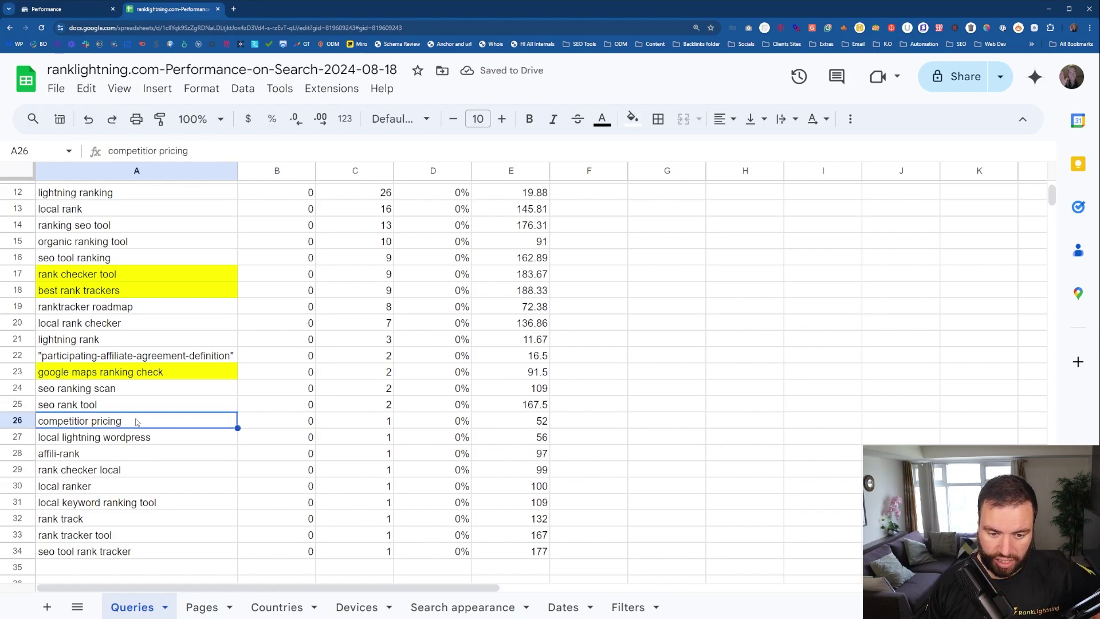
left_click(140, 477)
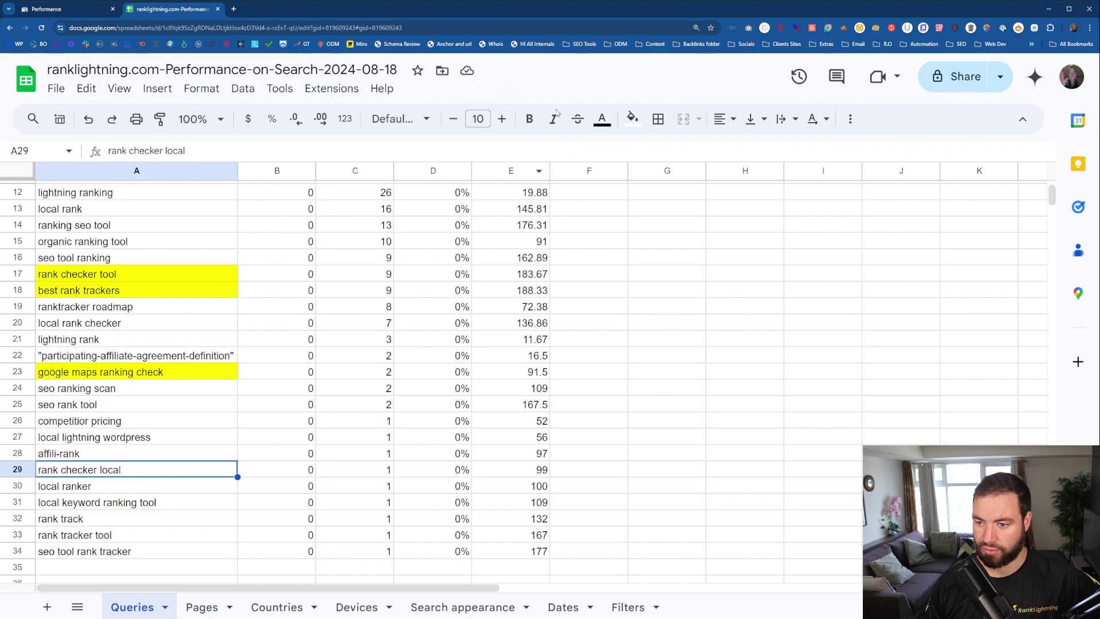
left_click(632, 119)
left_click(687, 189)
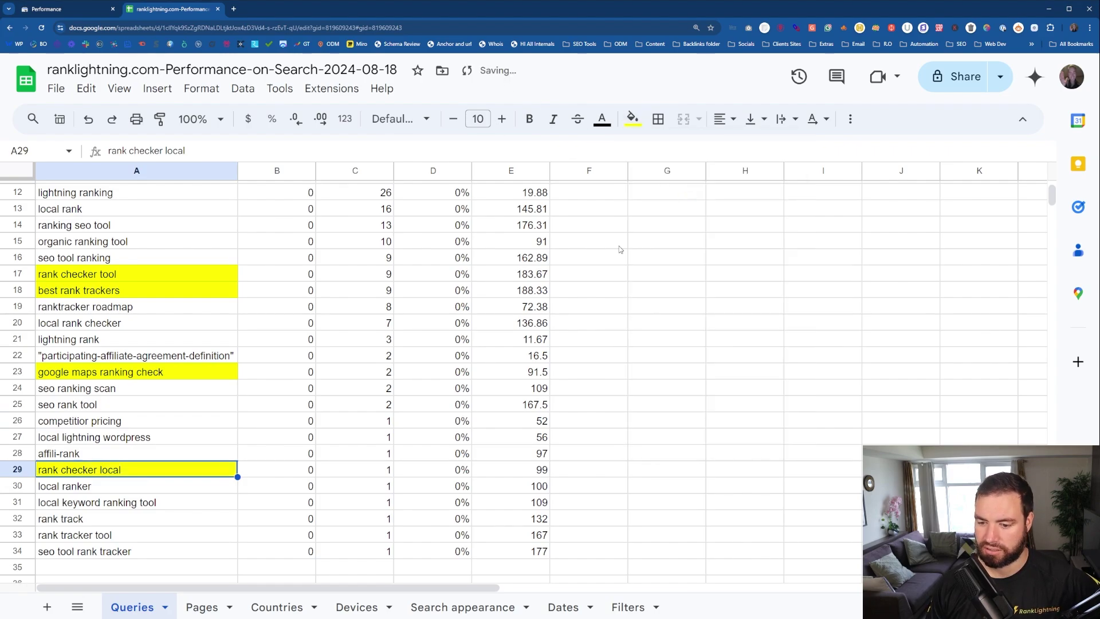
Fill the 'rank tracker tool' and 'organic ranking tool' queries yellow.
scroll(290, 450, "down", 2)
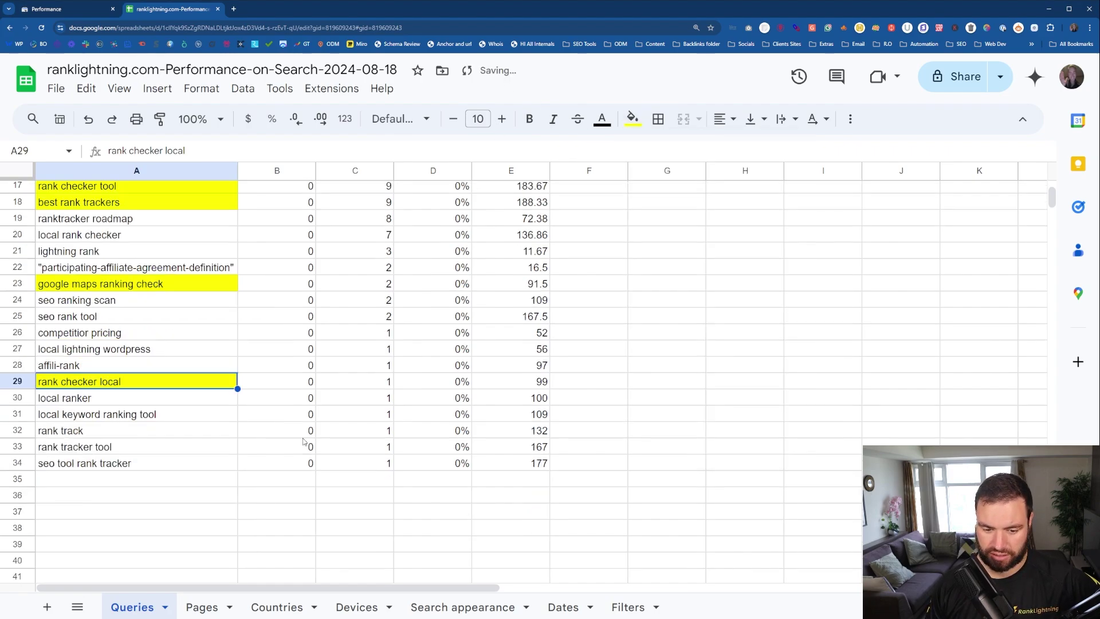
left_click(117, 450)
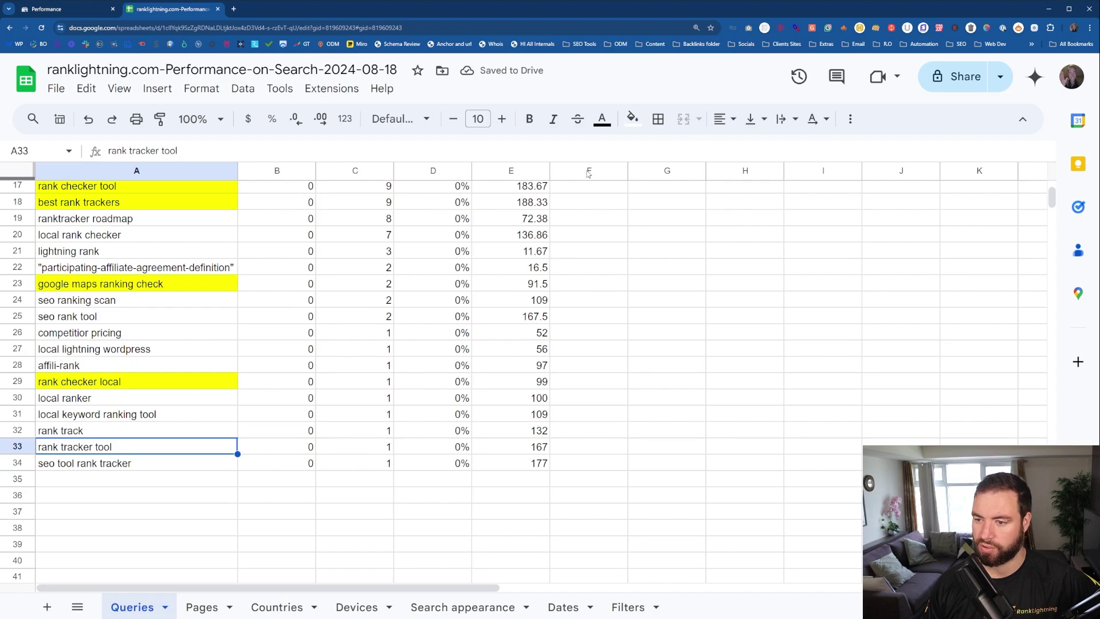
left_click(632, 119)
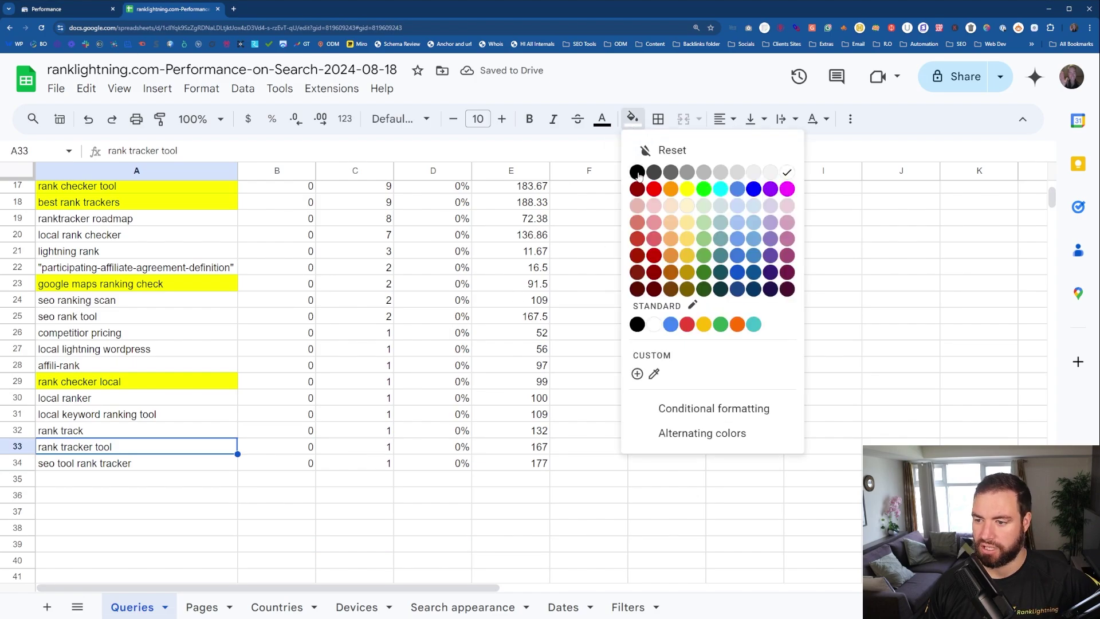
left_click(687, 189)
scroll(291, 401, "up", 4)
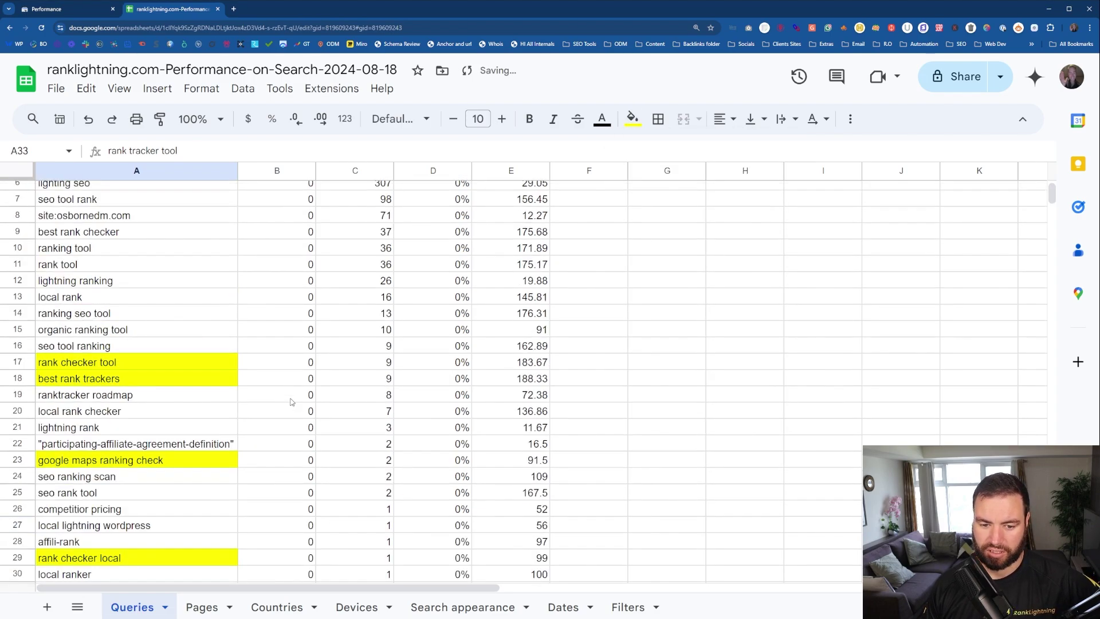
left_click(144, 332)
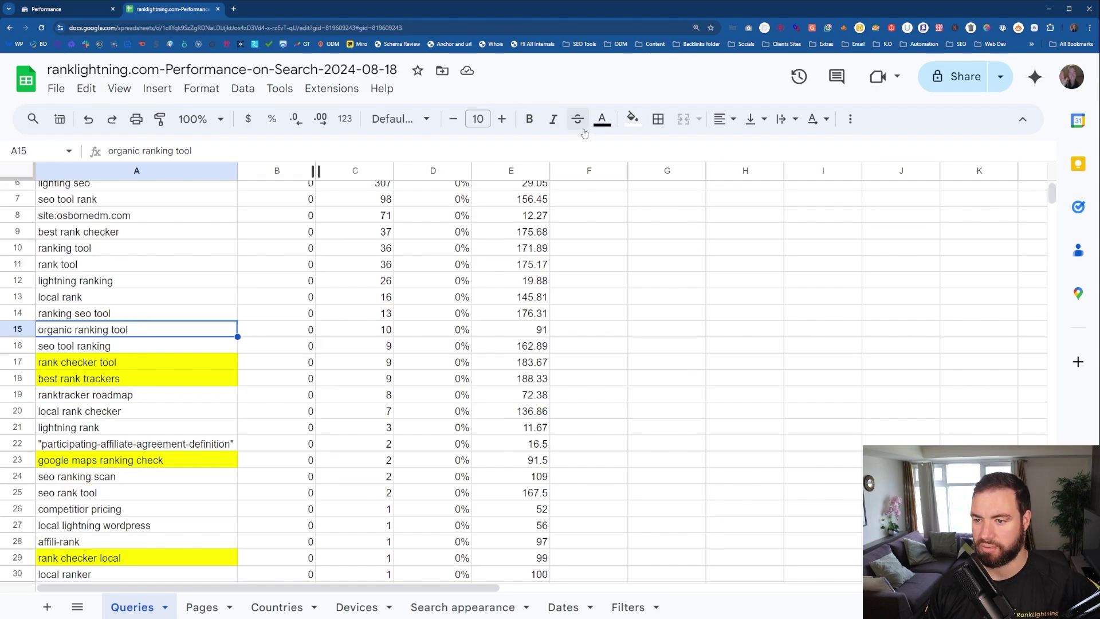
left_click(633, 119)
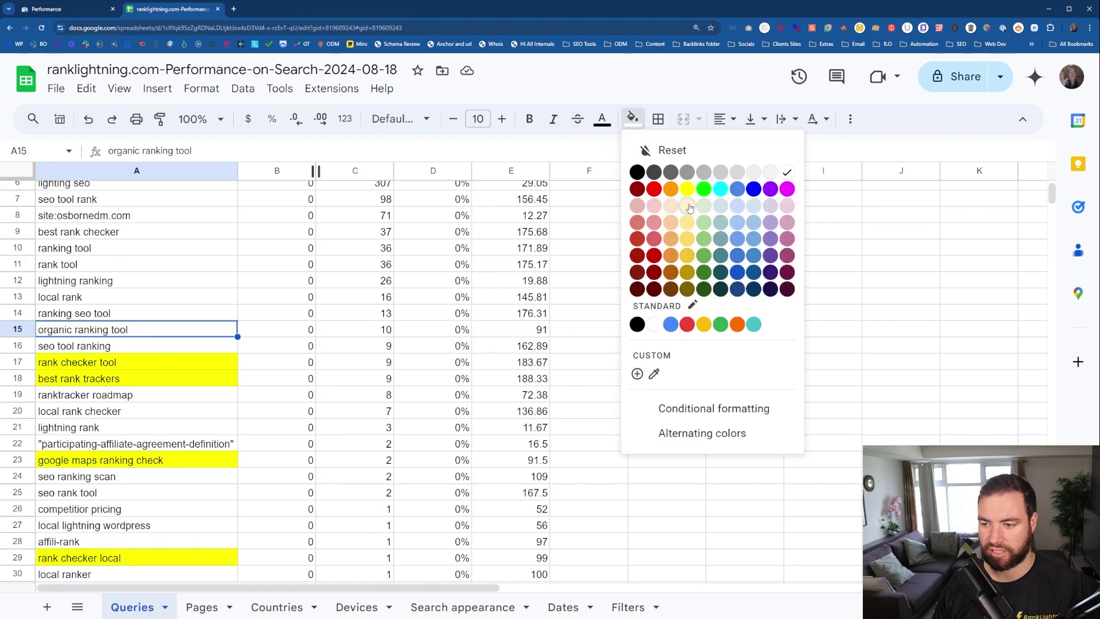
left_click(687, 190)
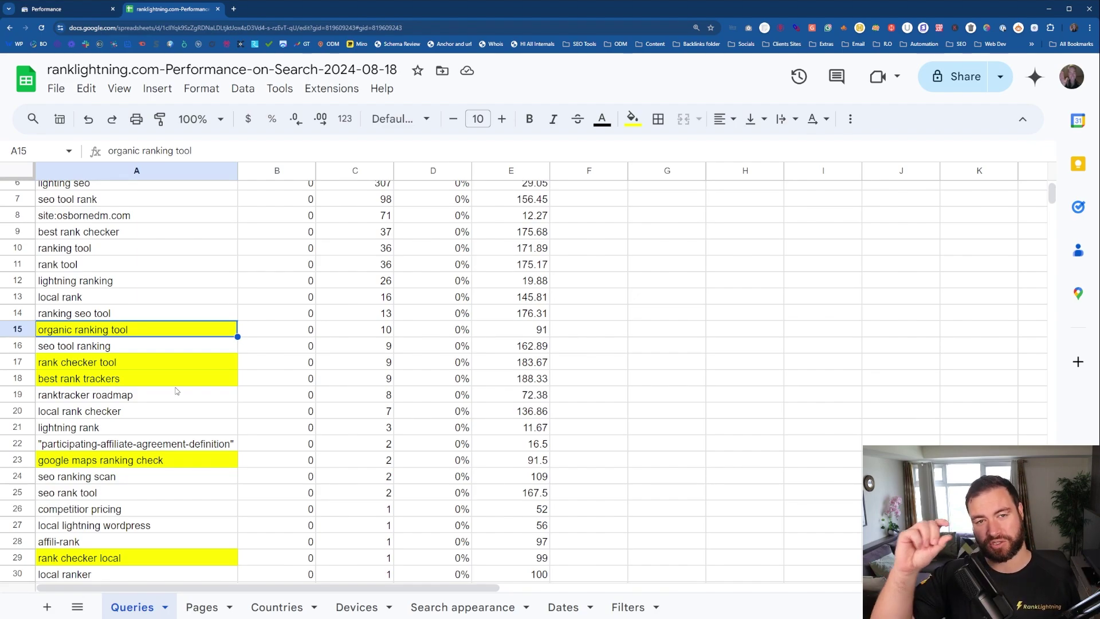
Search Google for 'rank lightning' in a new tab and open the ranklightning.com home page.
left_click(233, 10)
type("ra")
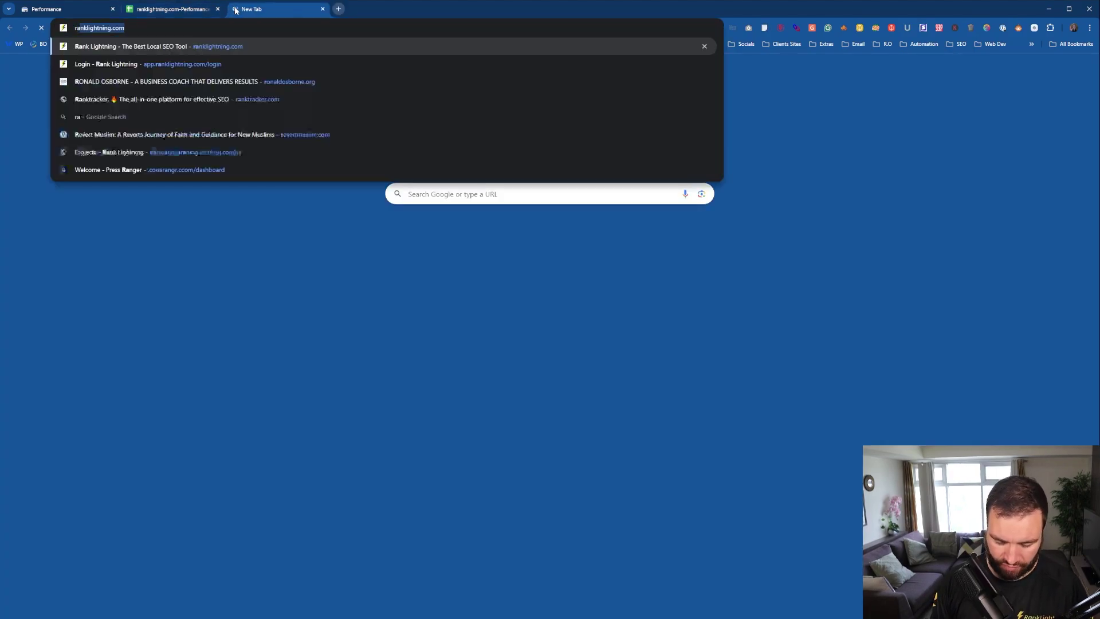
type("nk lightn")
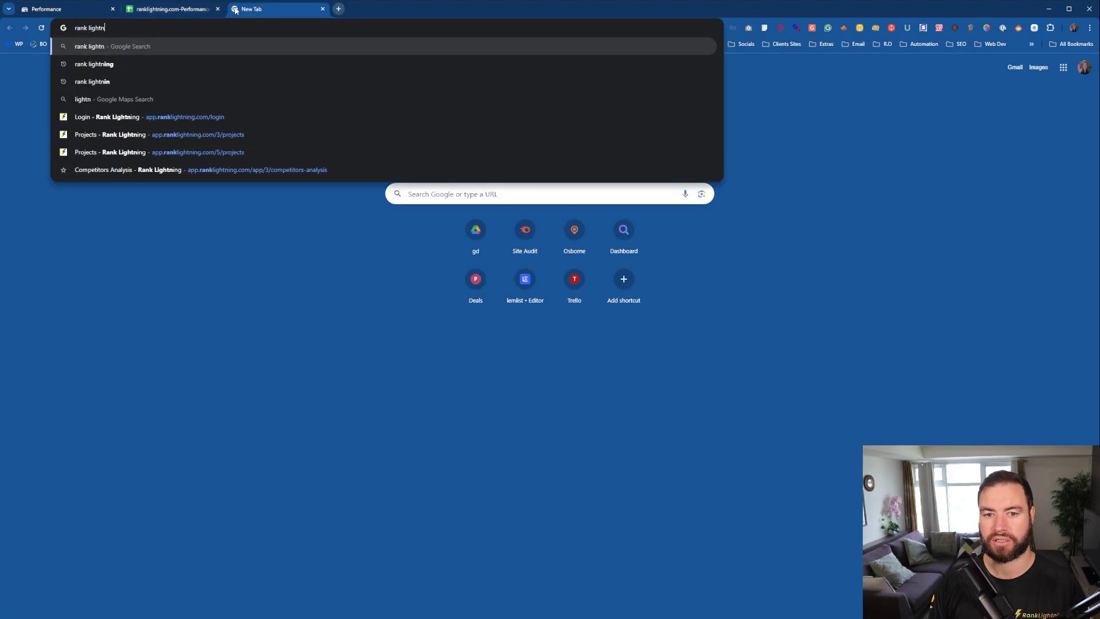
type("ing")
key("Return")
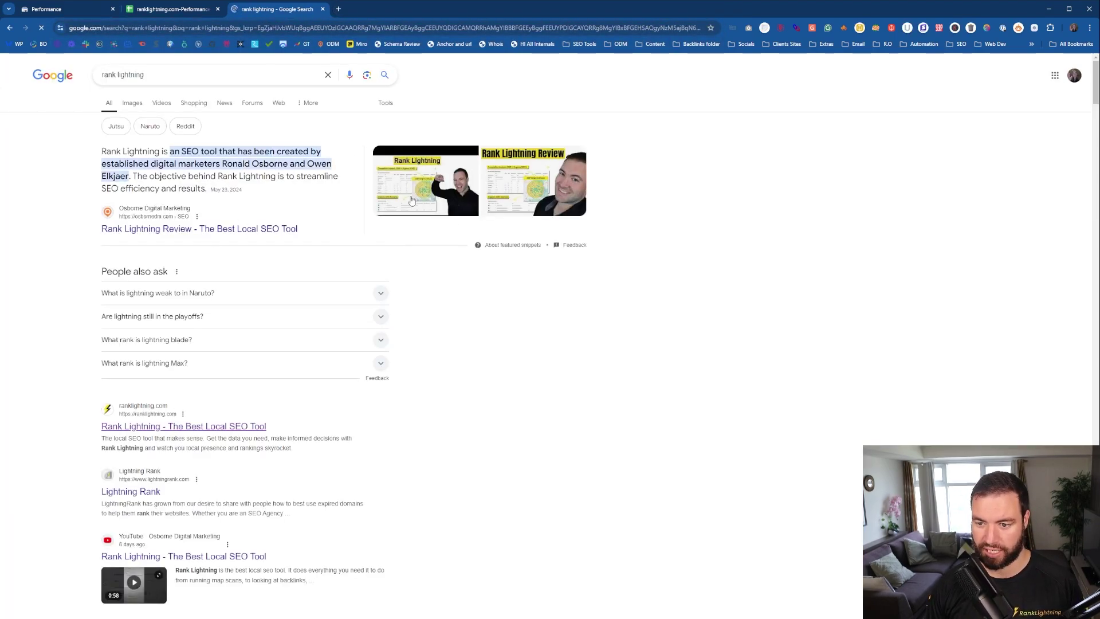
left_click(206, 427)
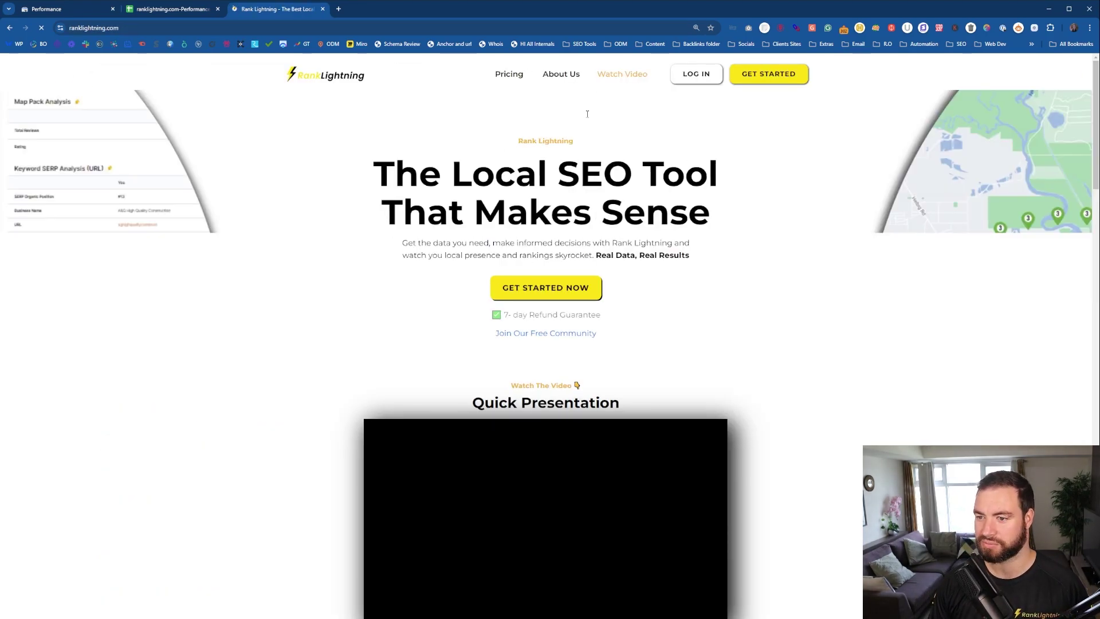
Open the Roadmap page from the Rank Lightning site footer.
scroll(545, 248, "down", 15)
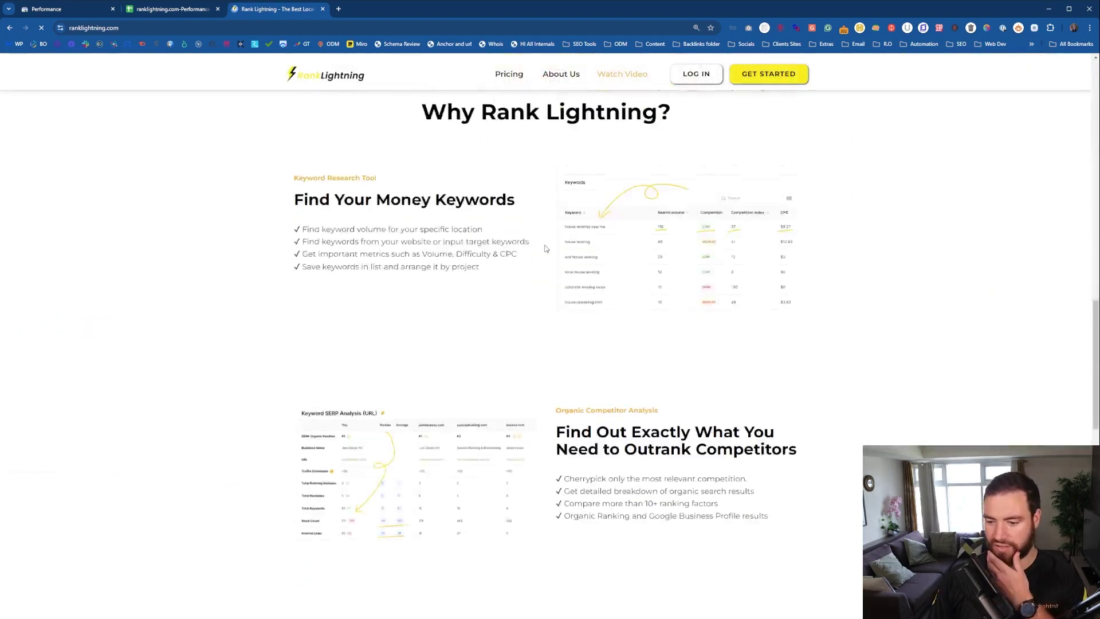
scroll(546, 248, "down", 10)
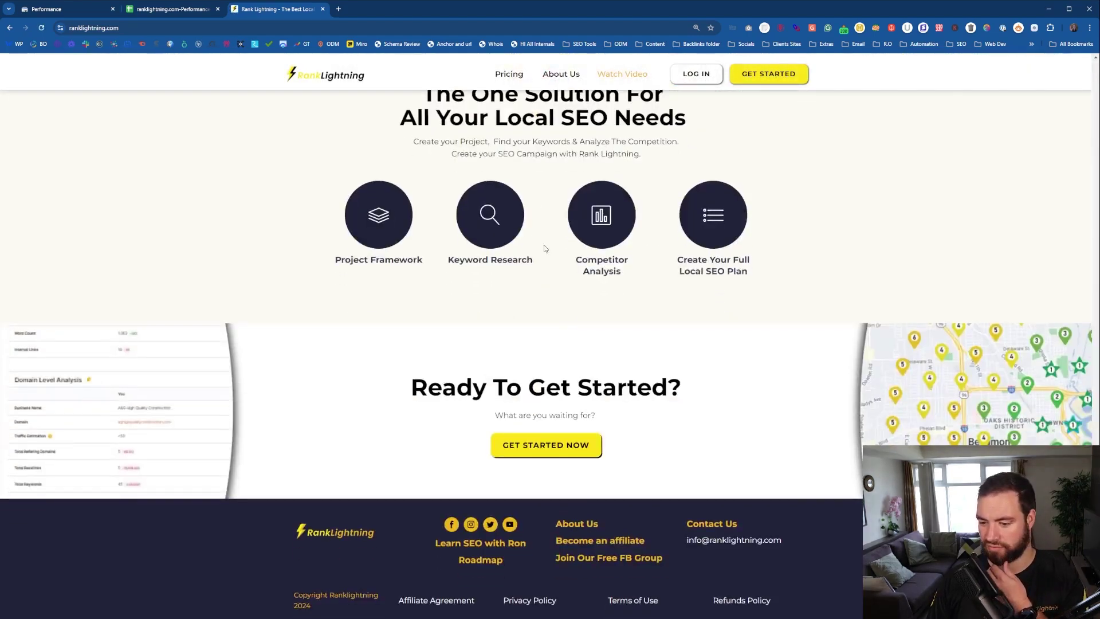
left_click(500, 560)
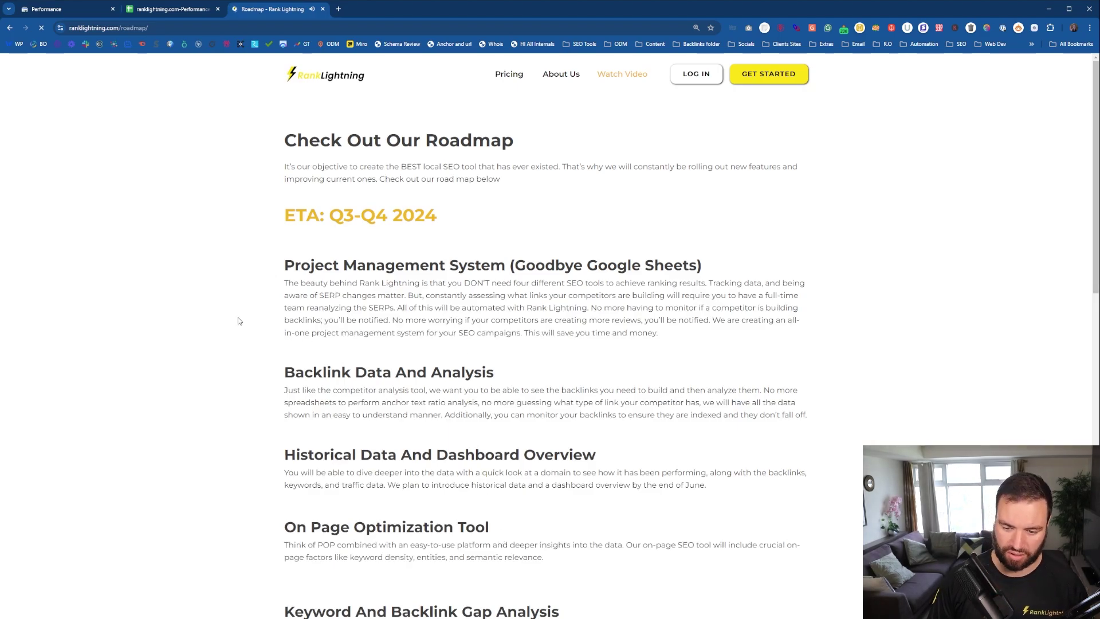
Find 'track' on the Roadmap page, landing on the Keyword Tracking match.
key("ctrl+f")
type("rank")
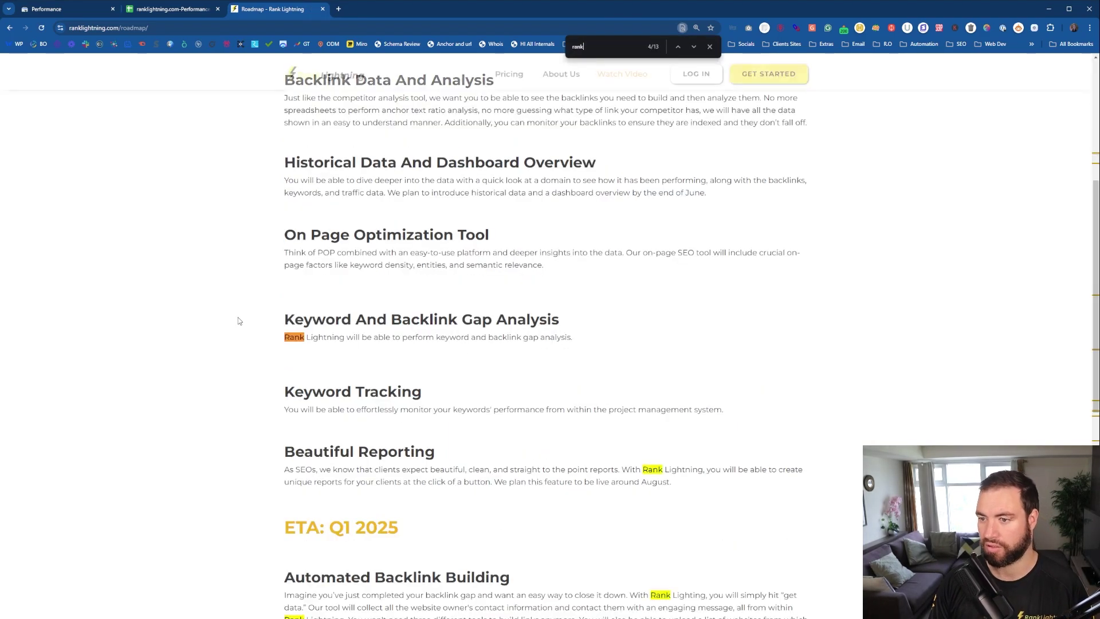
type(" track")
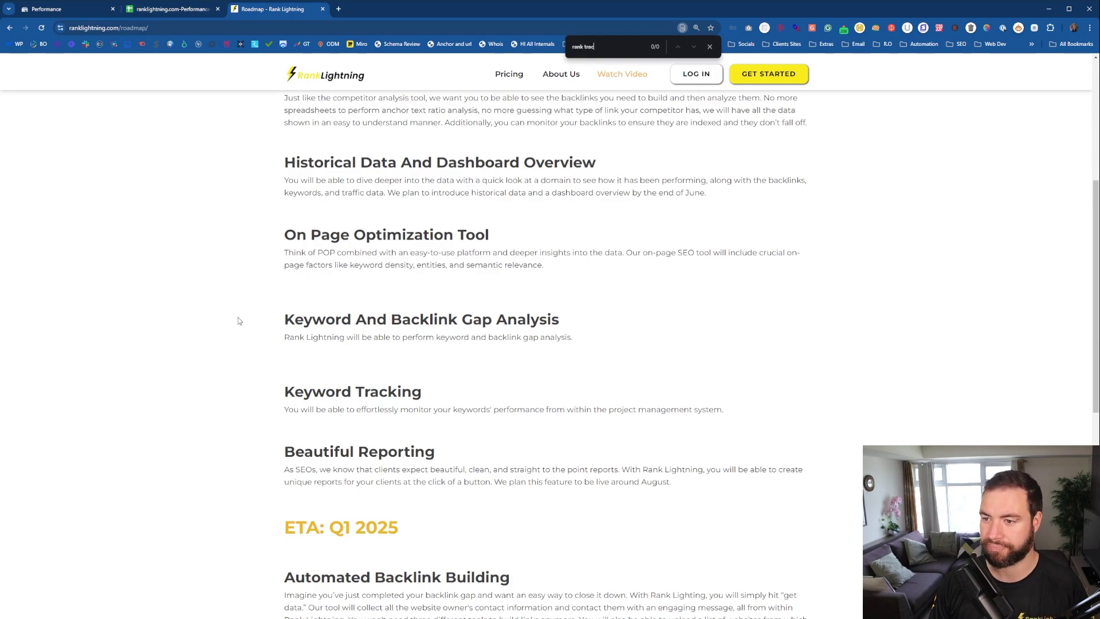
key("ctrl+a")
key("BackSpace")
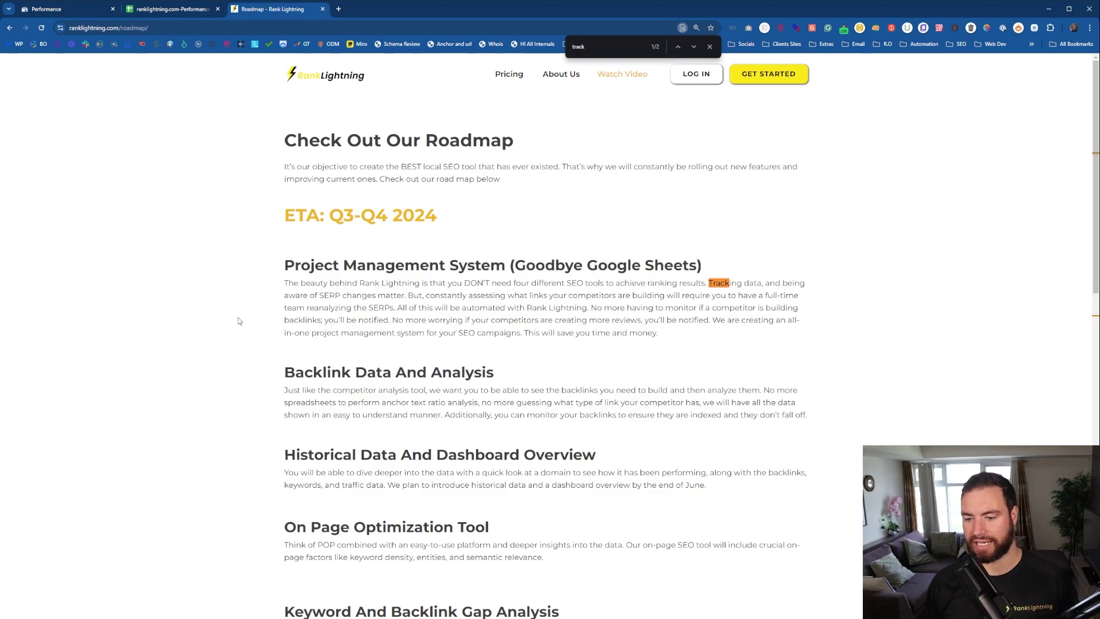
key("Return")
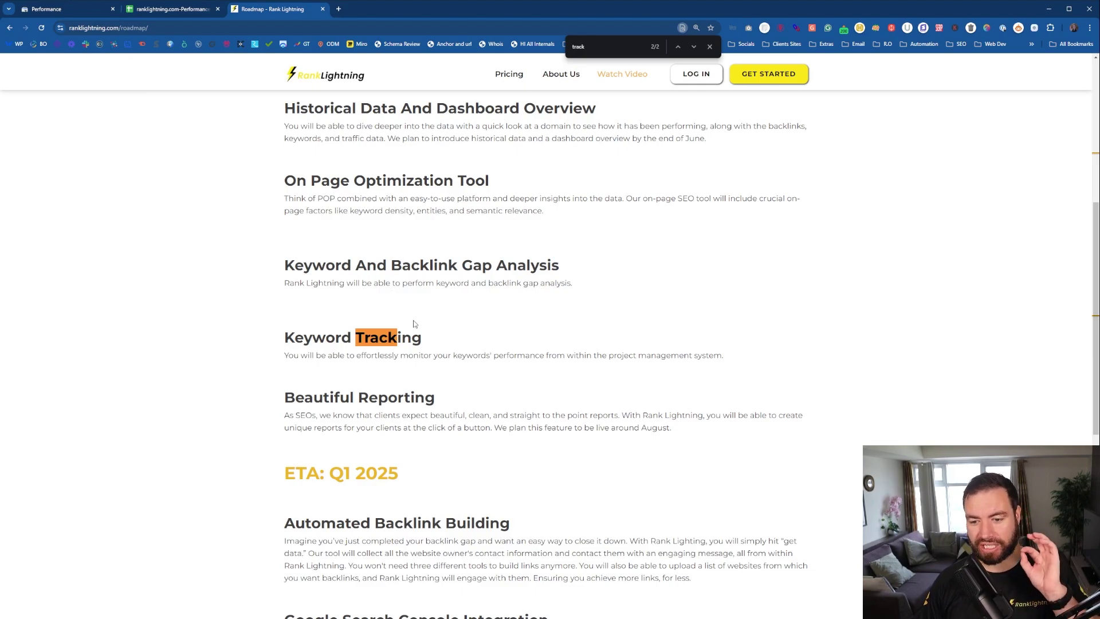
scroll(599, 207, "up", 5)
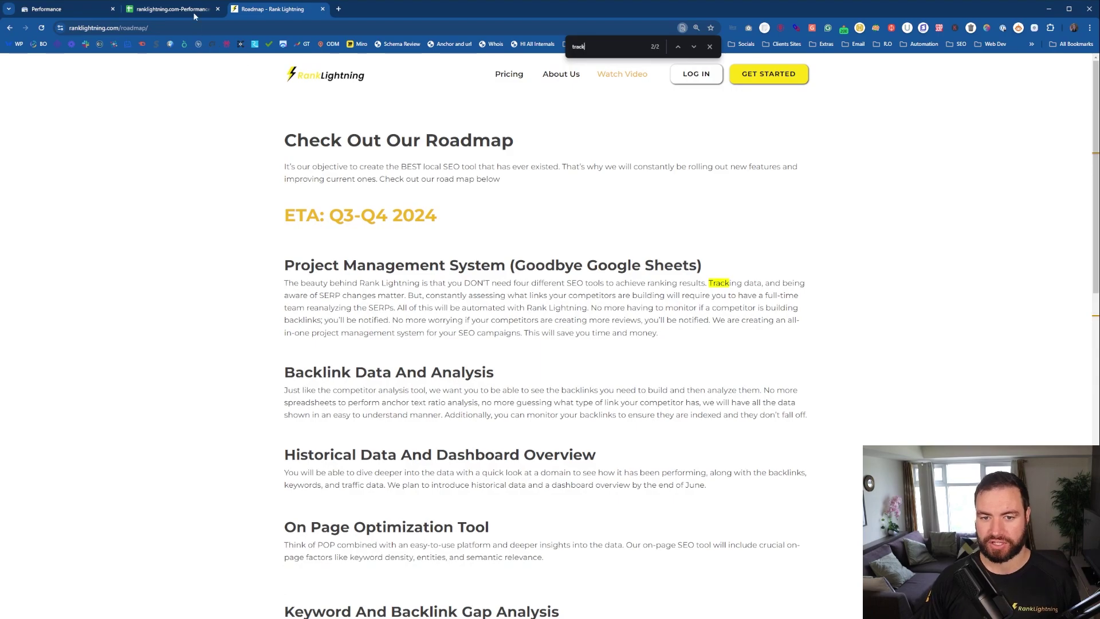
Switch back to the ranklightning.com-Performance spreadsheet and scroll down the highlighted Queries sheet.
left_click(172, 9)
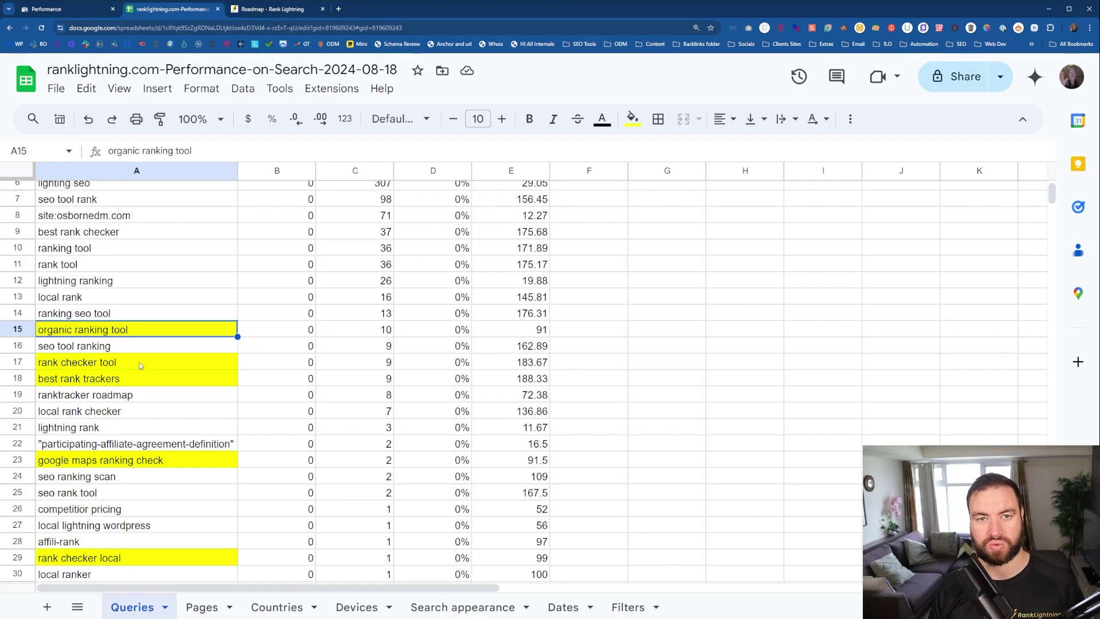
scroll(140, 366, "down", 2)
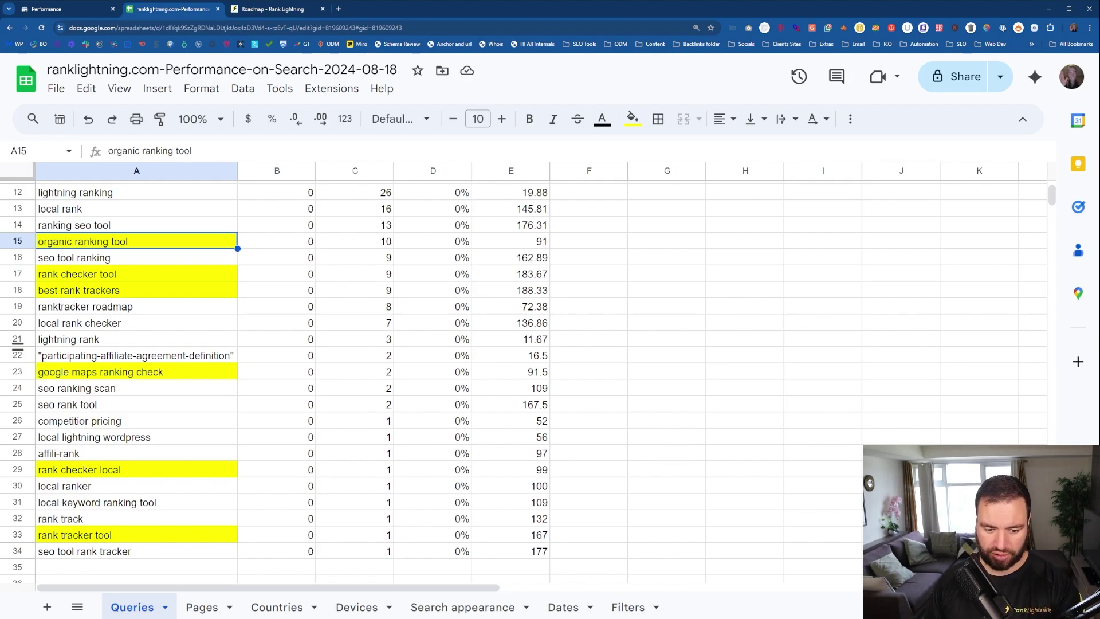
left_click(150, 477)
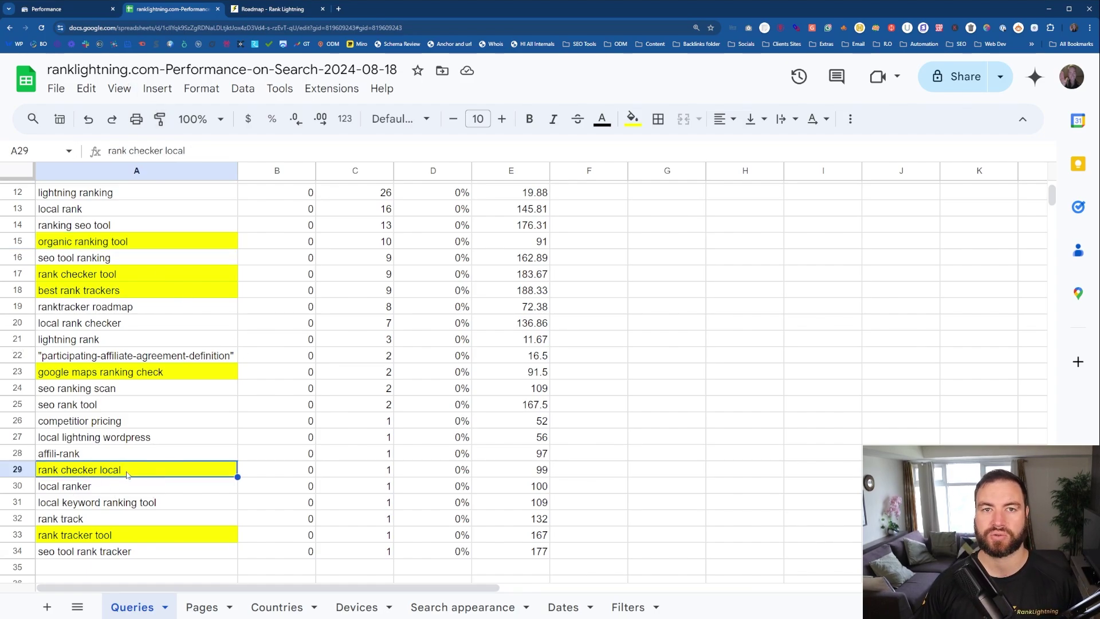